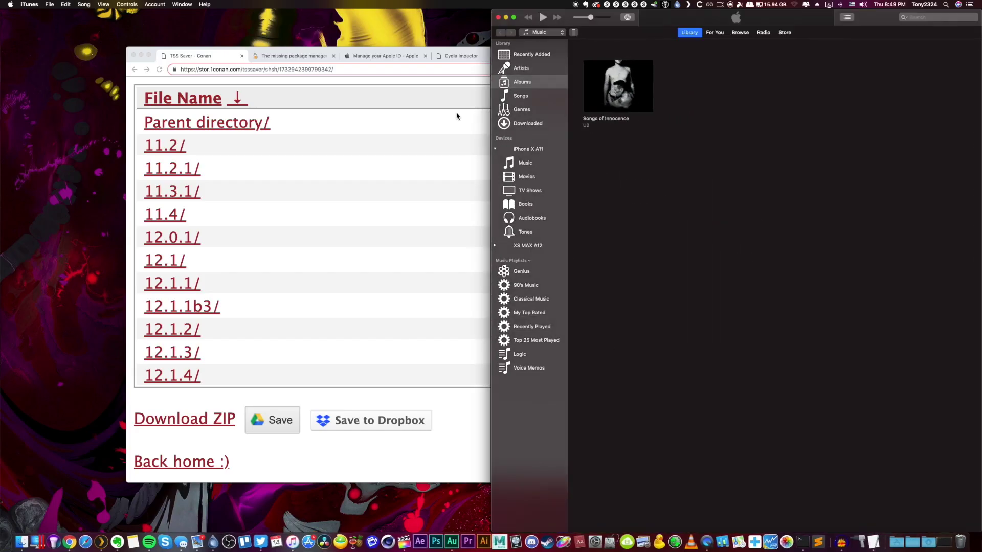
- Copy the iPhone X A11's ECID from its iTunes summary and return to Chrome
click(574, 33)
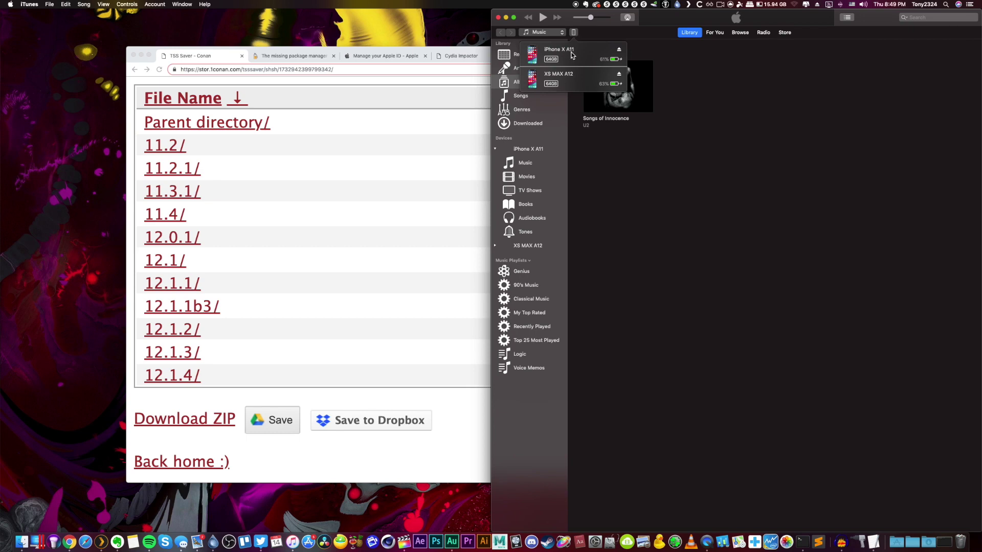
click(573, 54)
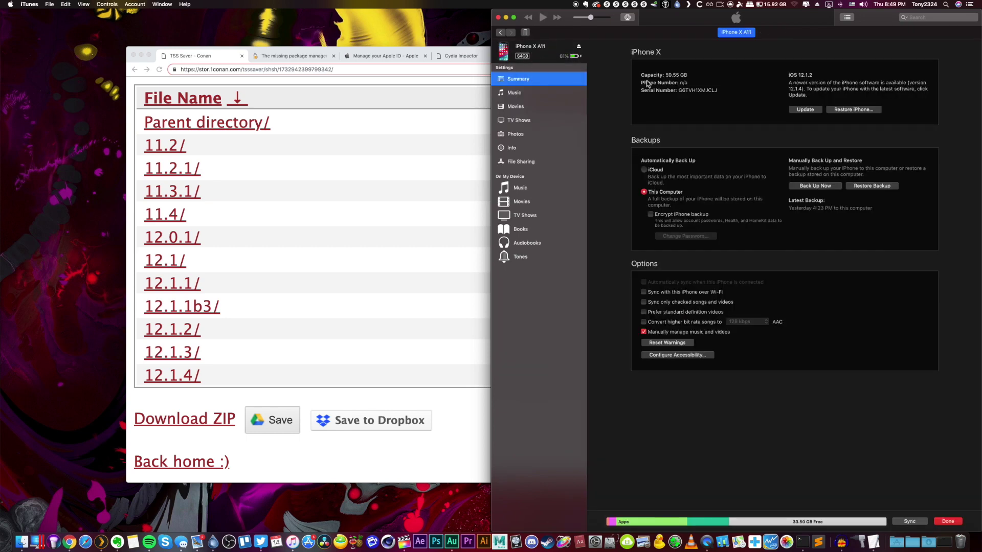
click(689, 94)
click(689, 94)
right_click(674, 92)
click(681, 93)
click(460, 135)
- Paste the copied ECID into TSS Saver's ECID field
drag(622, 56, 601, 46)
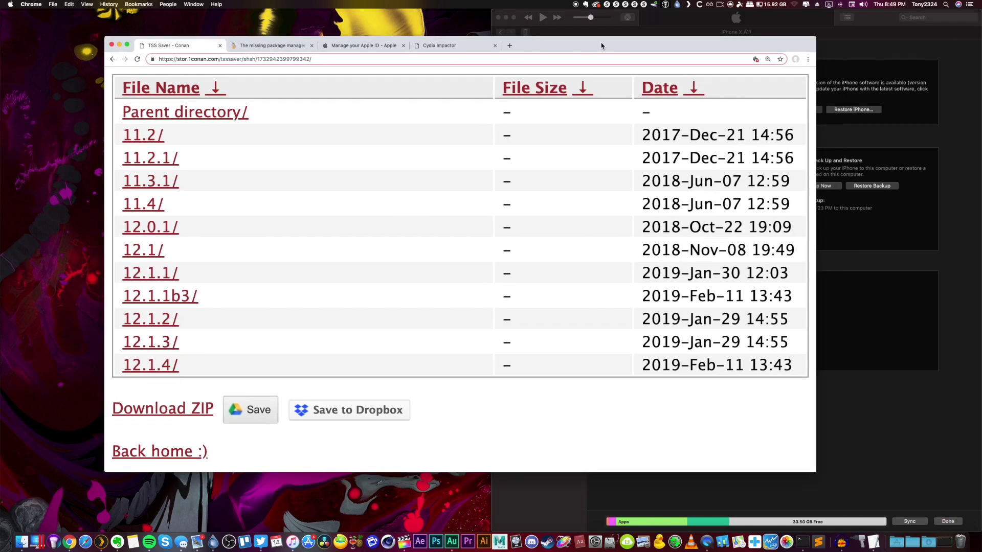
click(113, 59)
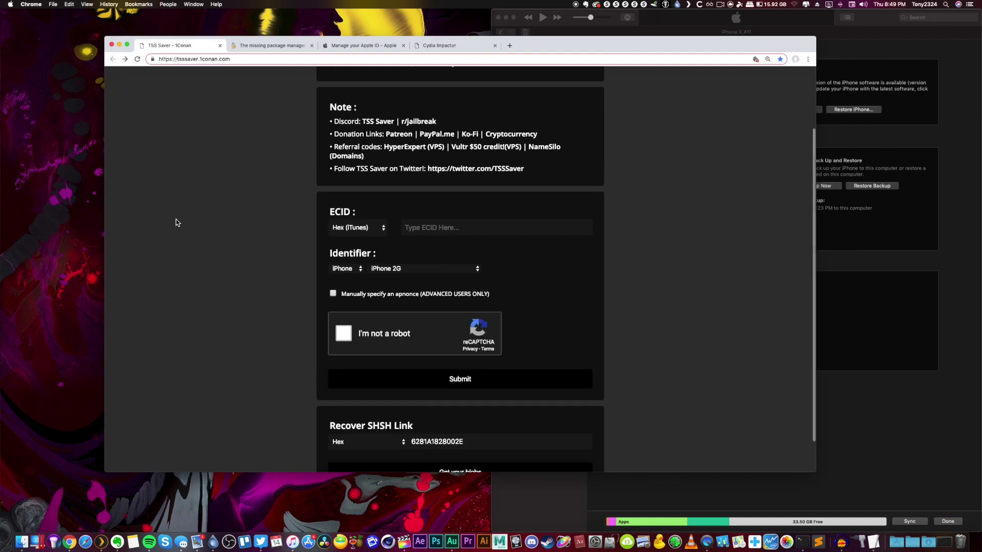
scroll(176, 223, up, 3)
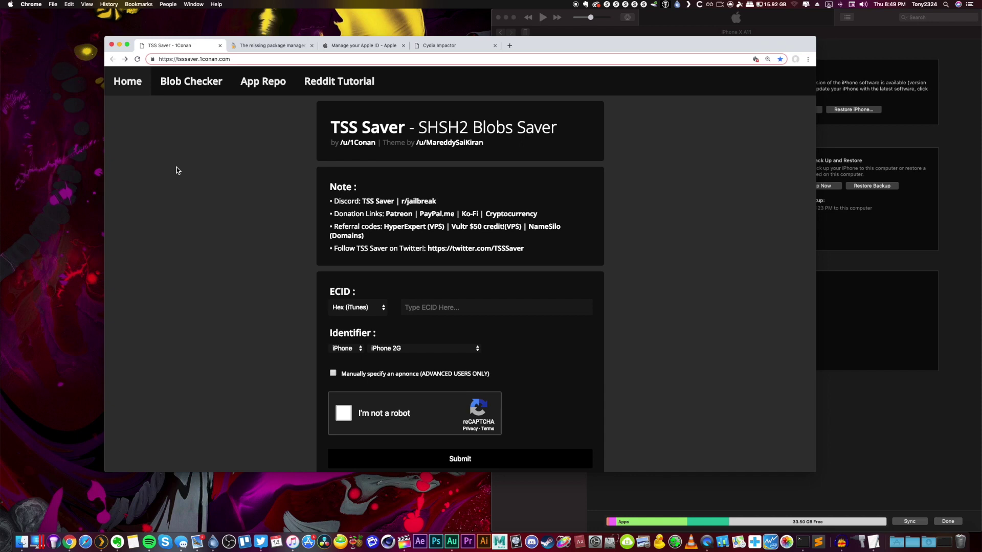
scroll(220, 173, down, 3)
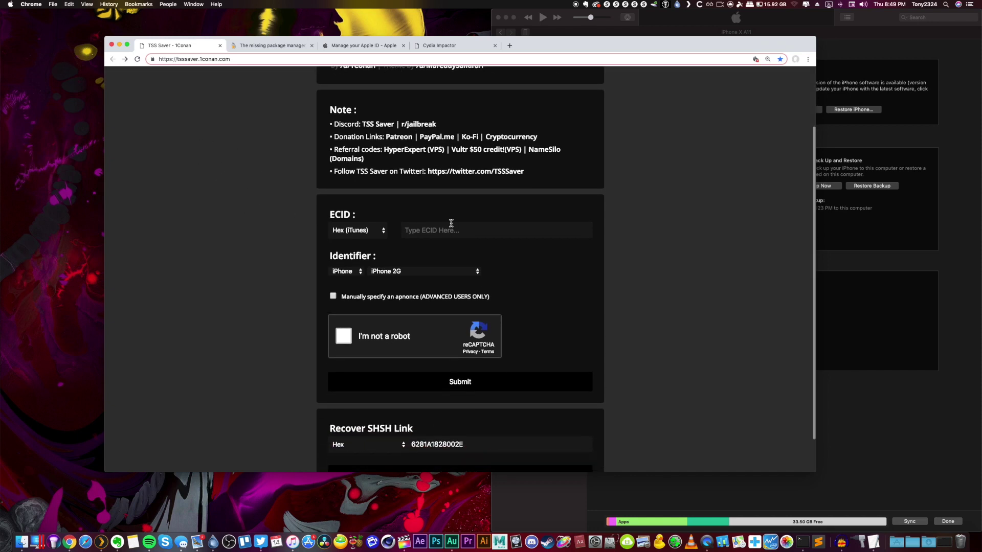
click(451, 225)
key(super+v)
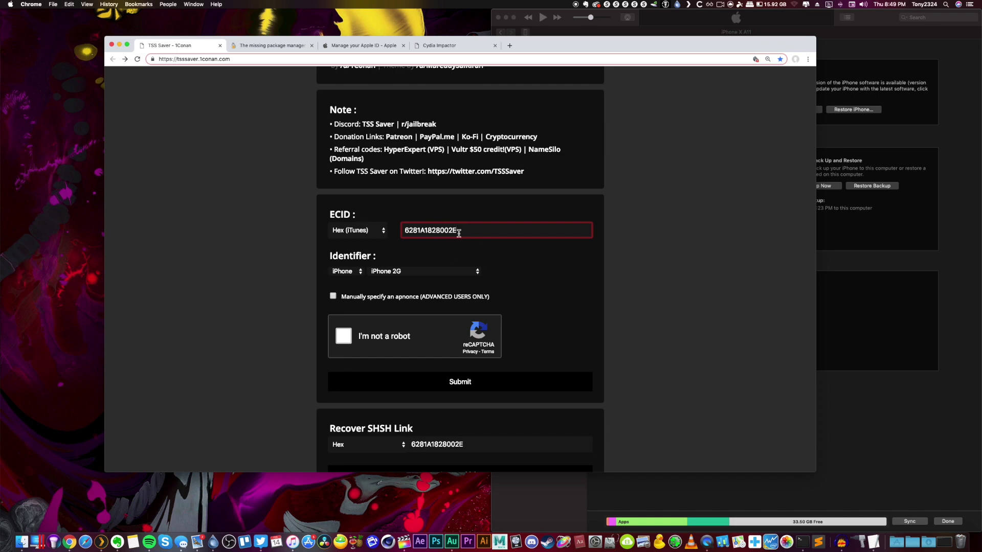
scroll(454, 208, up, 1)
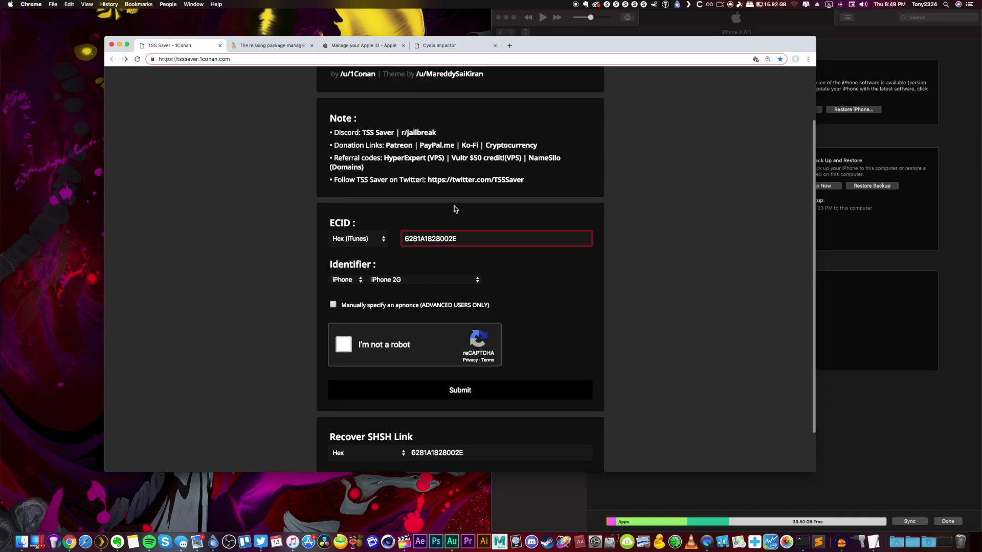
scroll(454, 209, down, 2)
click(424, 280)
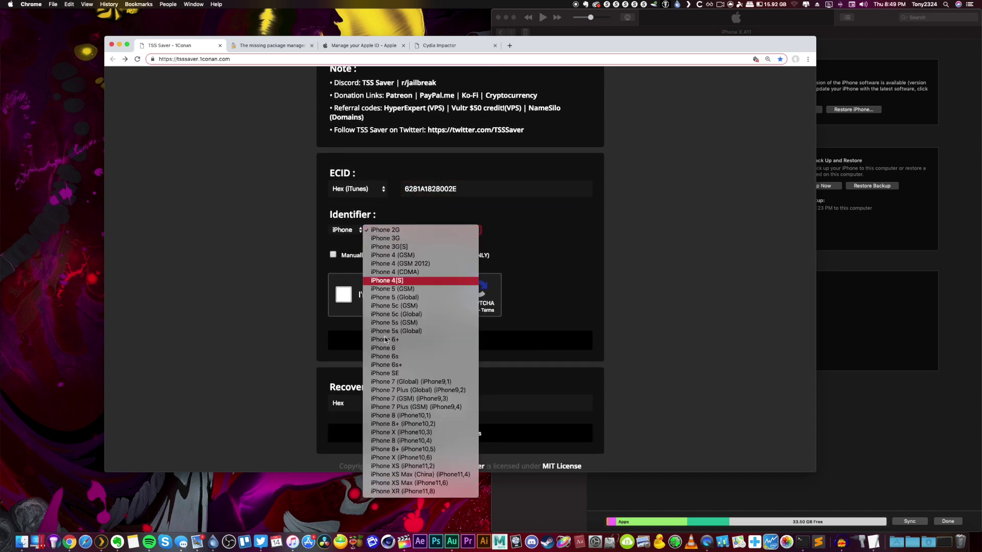
click(665, 225)
- Confirm the model identifier in iTunes and select iPhone X (iPhone10,6) as the device
click(946, 253)
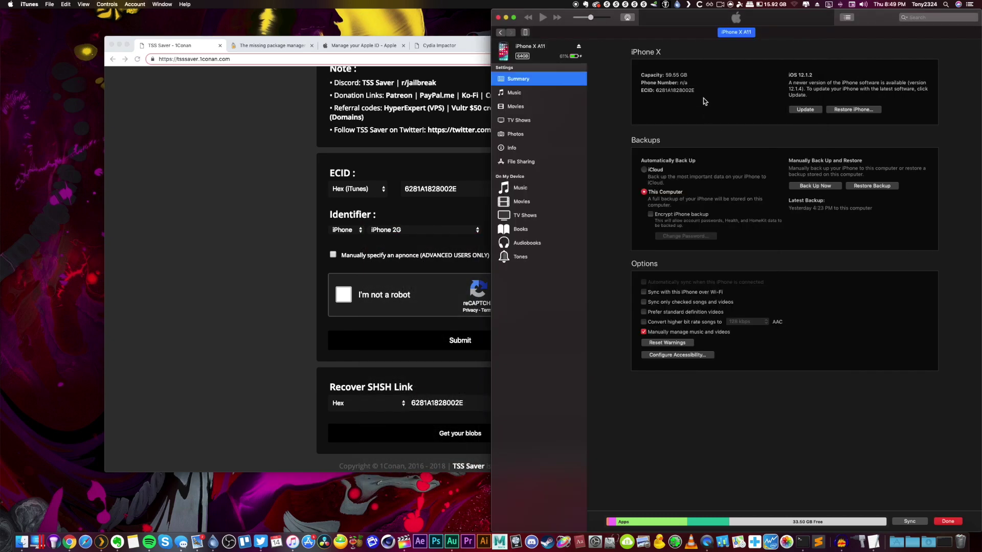
click(674, 93)
click(460, 231)
click(429, 233)
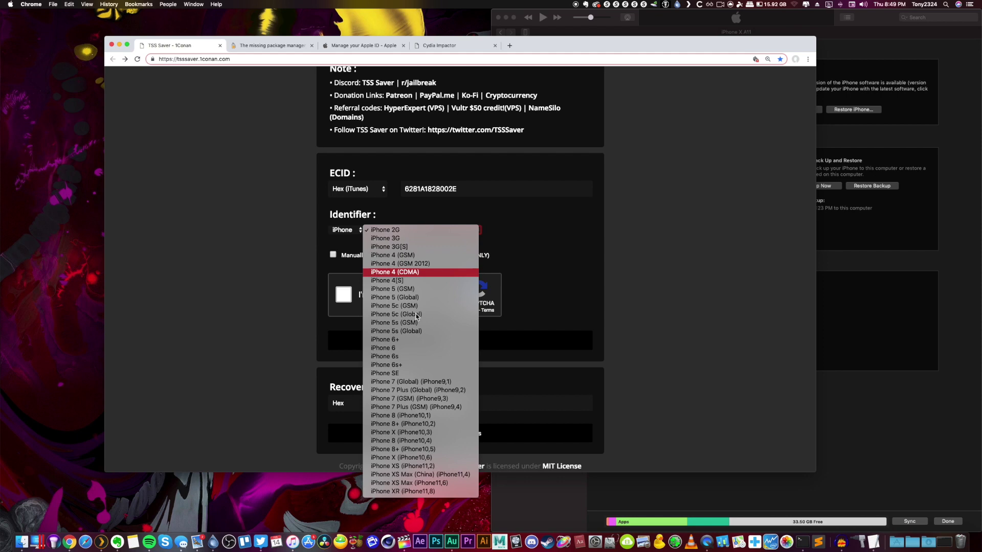
click(403, 458)
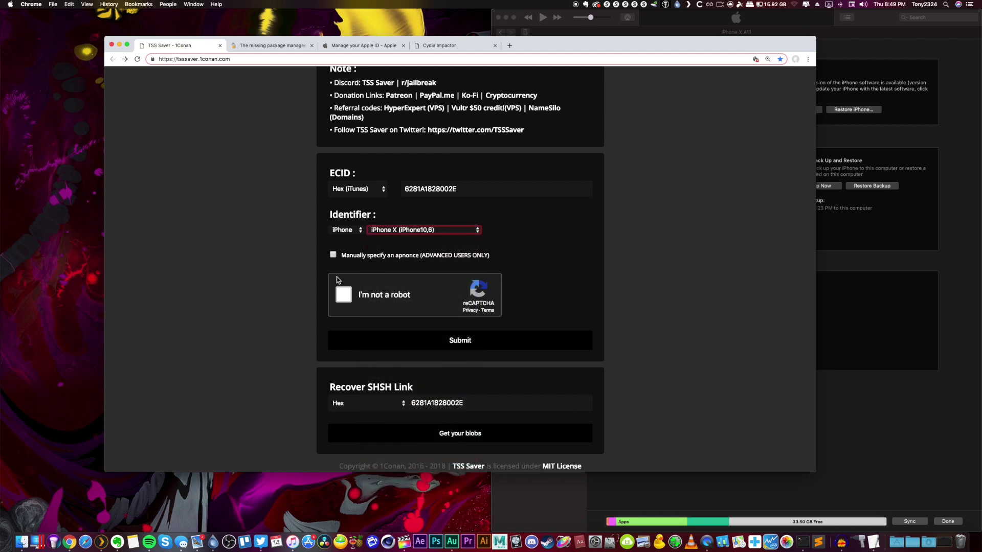
- Pass the fire hydrant reCAPTCHA and submit the form to save the blobs
click(343, 295)
click(472, 312)
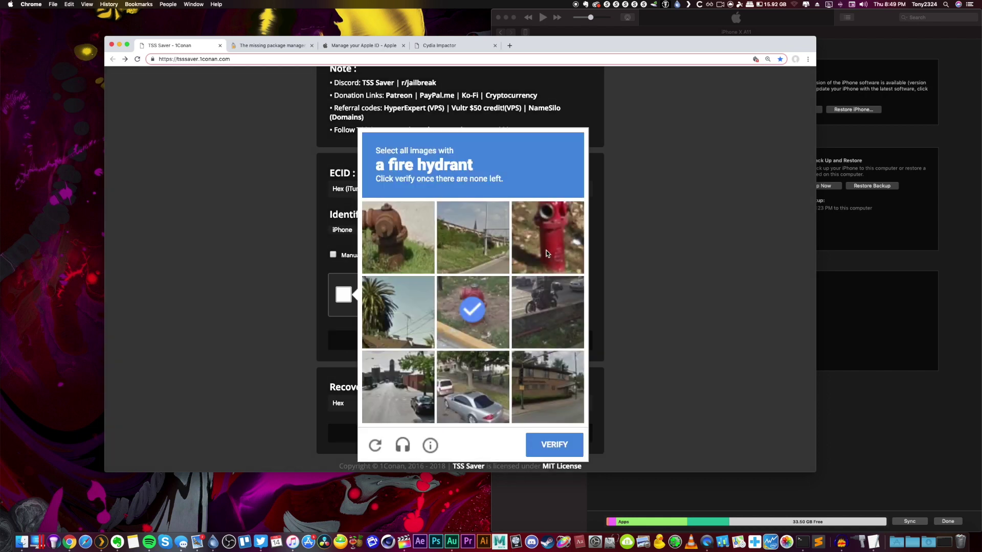
click(546, 253)
click(393, 248)
click(561, 456)
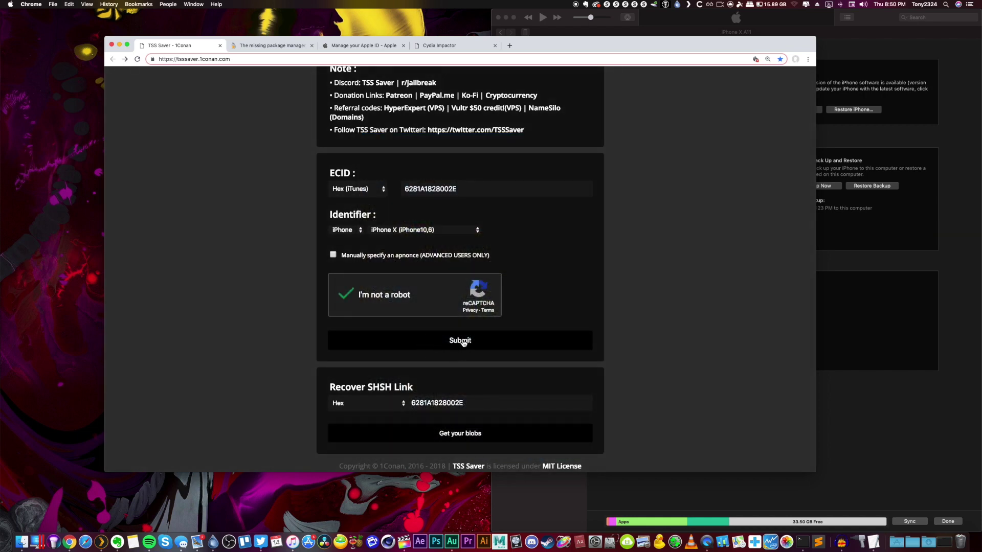
click(464, 343)
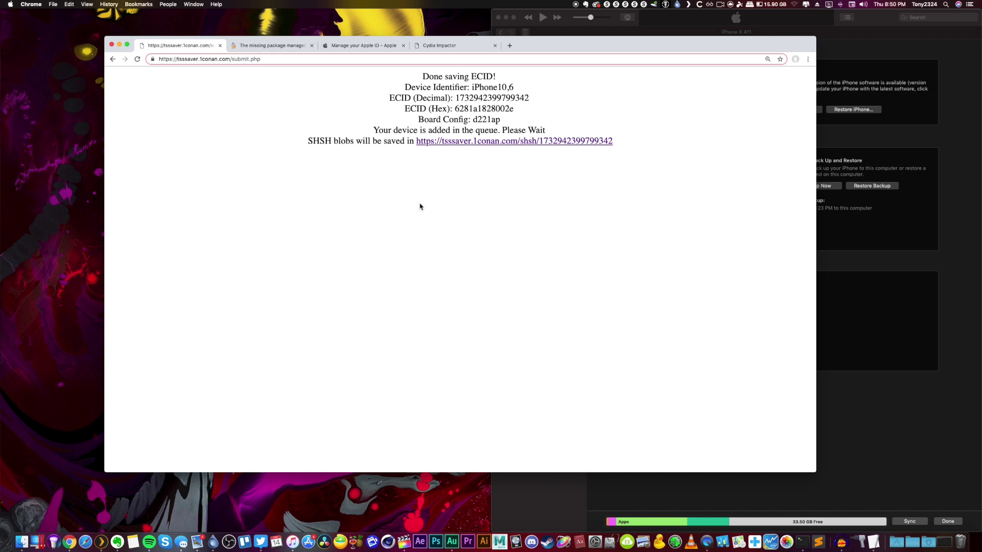
- Review the saved SHSH blob folders 11.2 through 12.1.4, then go back
click(459, 145)
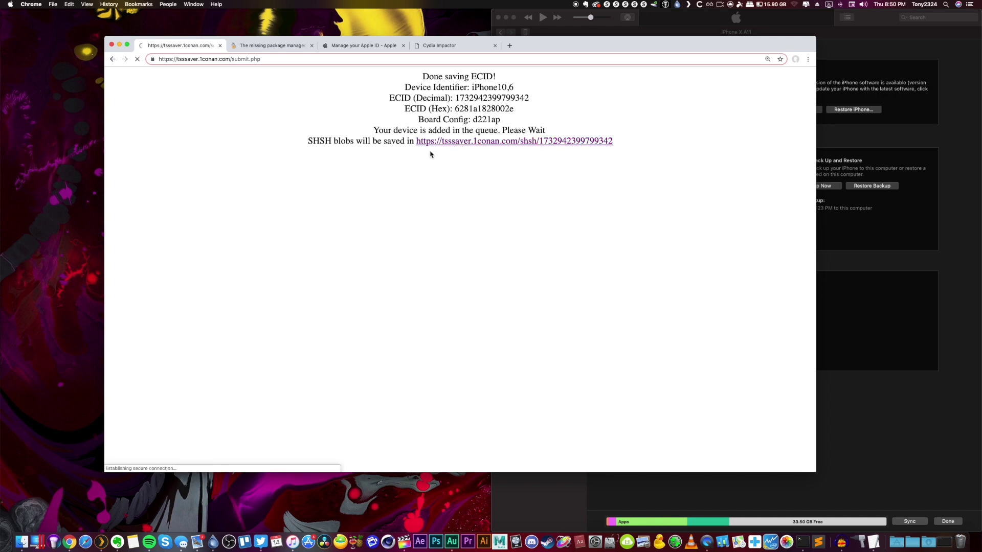
scroll(369, 204, down, 1)
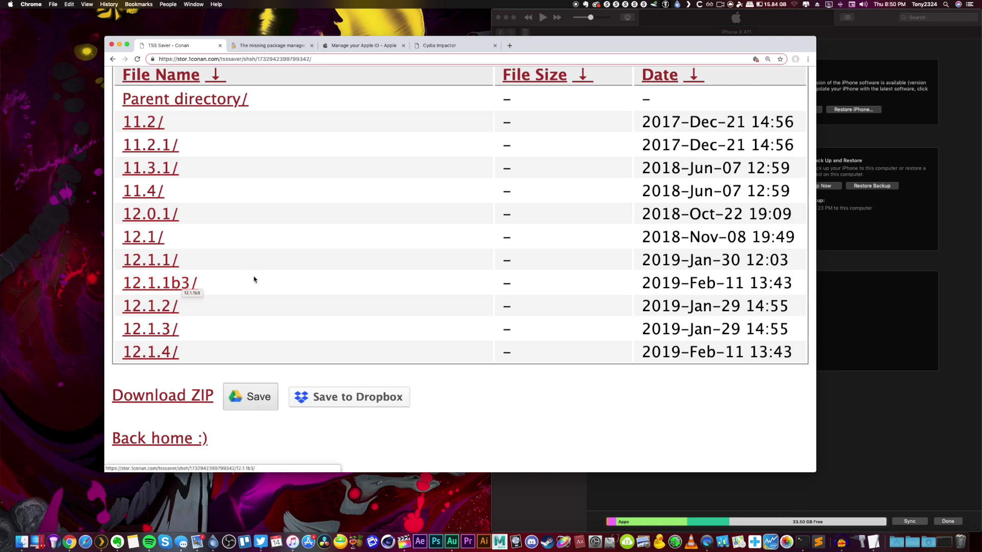
click(113, 59)
- Go back to the TSS Saver home form and scroll through it before switching to iTunes
click(112, 59)
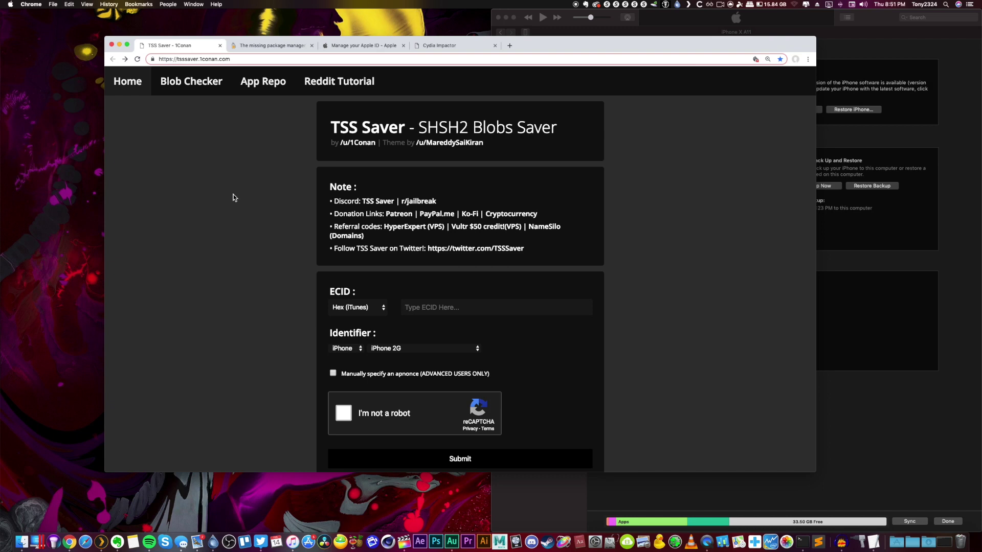
scroll(245, 204, down, 3)
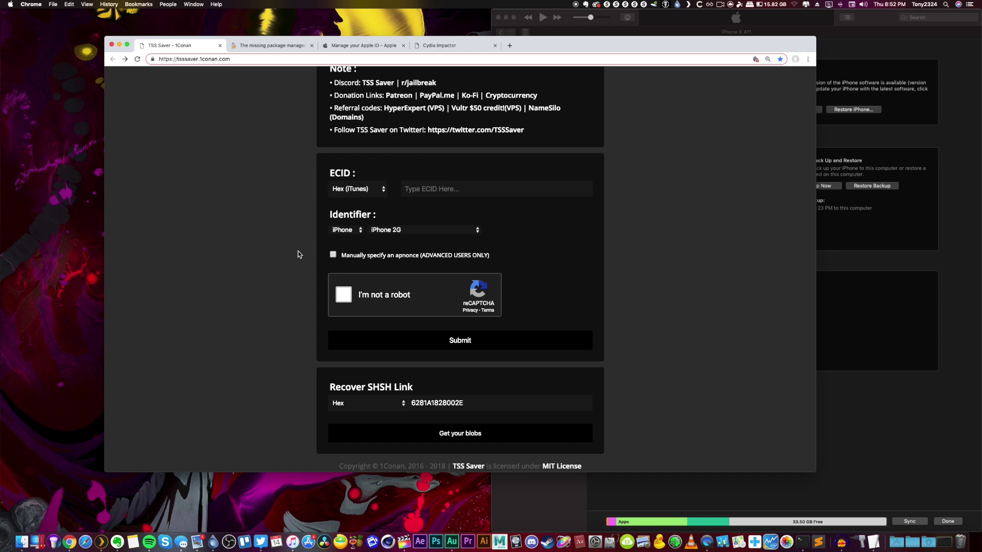
scroll(276, 231, up, 5)
scroll(263, 154, down, 5)
scroll(262, 154, up, 5)
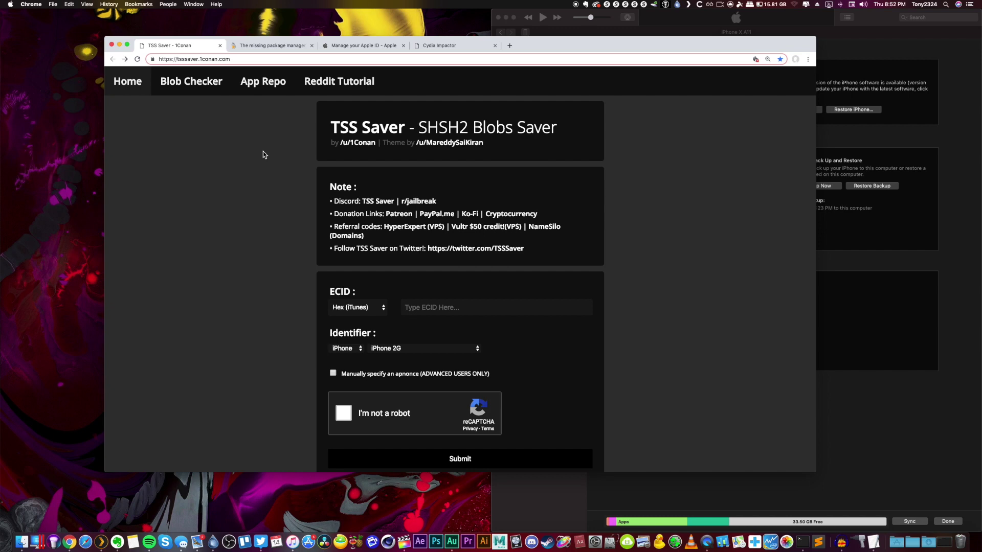
click(888, 204)
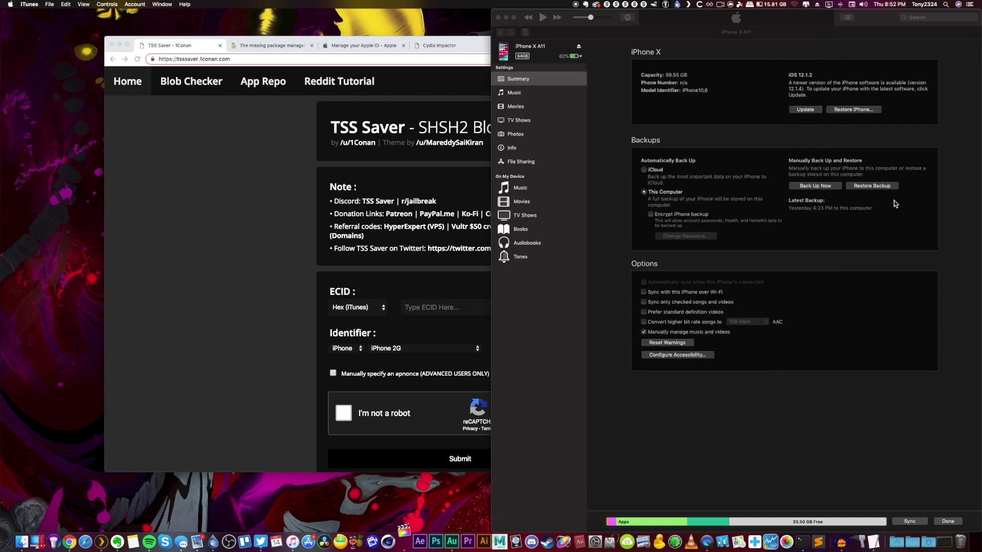
- Show the iPhone's ECID again, then preview Noncesetter (1).ipa to see voucher_swap.app in Payload
click(678, 93)
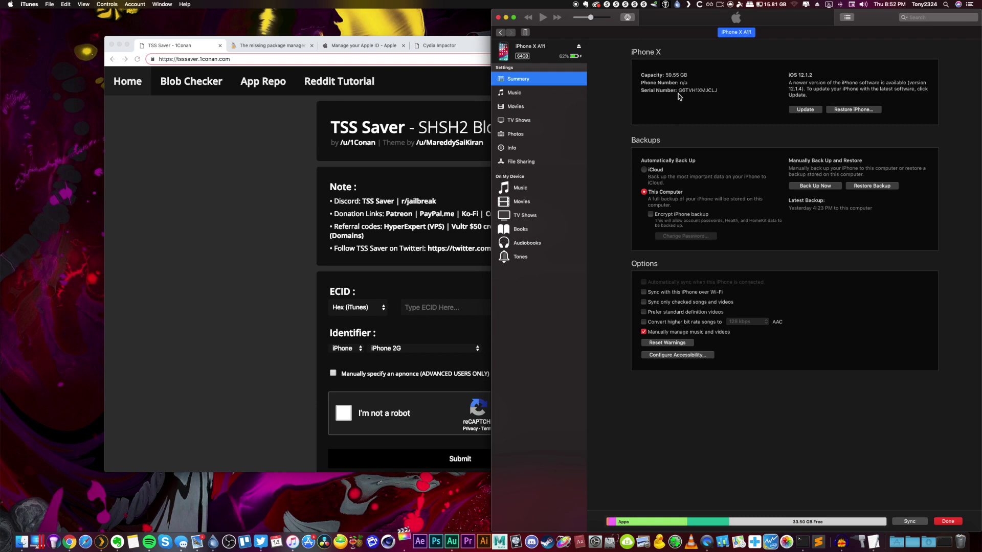
click(690, 93)
click(682, 93)
click(230, 285)
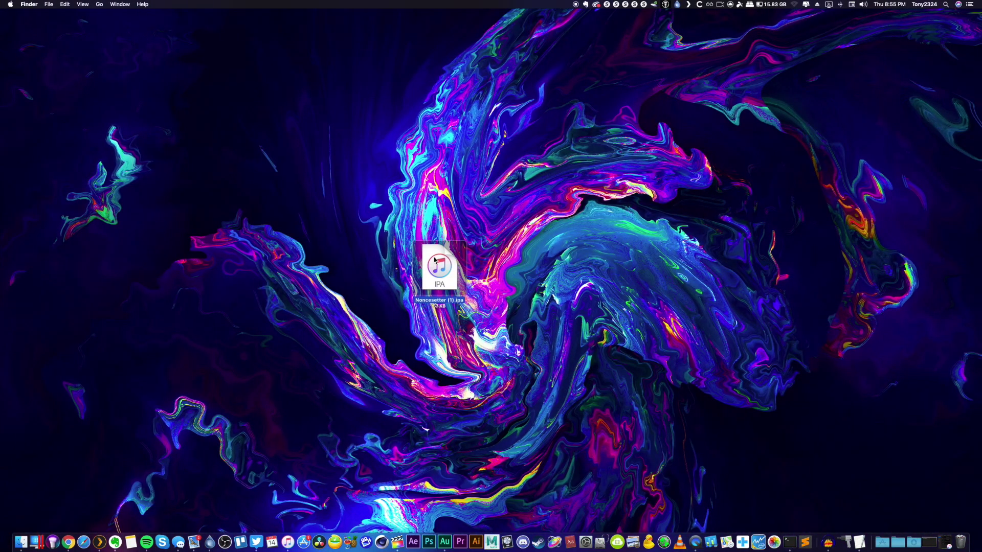
key(space)
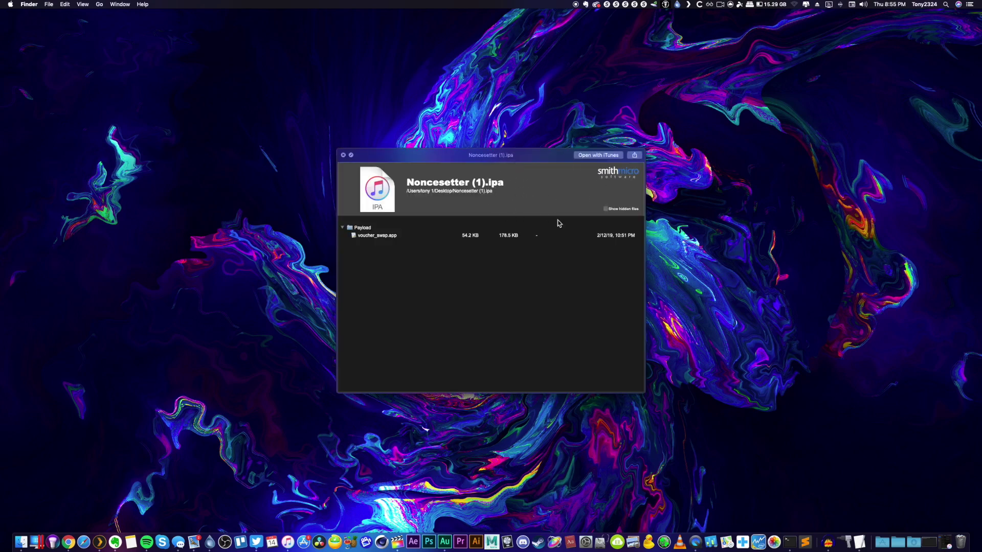
- Close the Noncesetter preview and move to the desktop showing cydiaimpactor.com
key(space)
key(ctrl+Right)
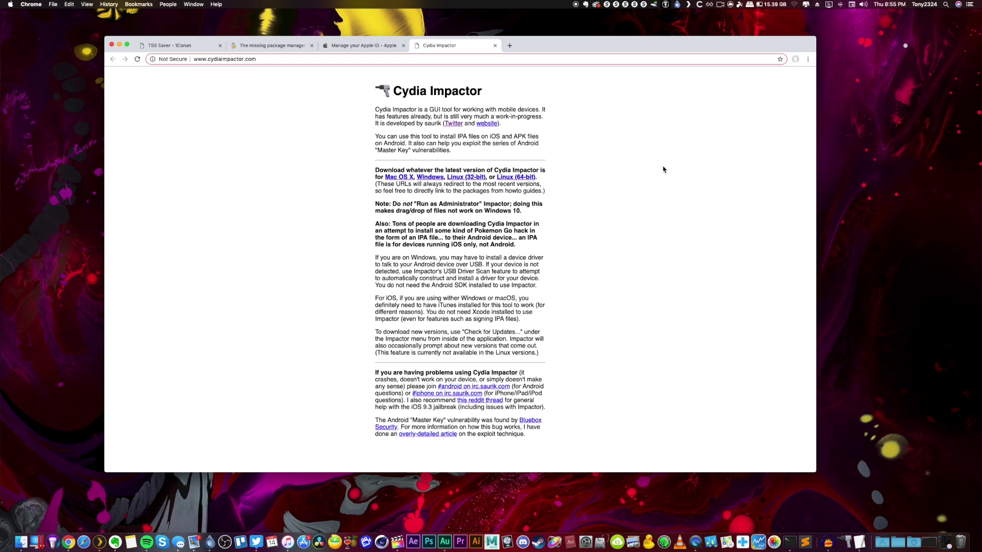
- Switch to the brew.sh Homebrew page and place the cursor below the libimobiledevice line in the TextEdit notes
click(259, 47)
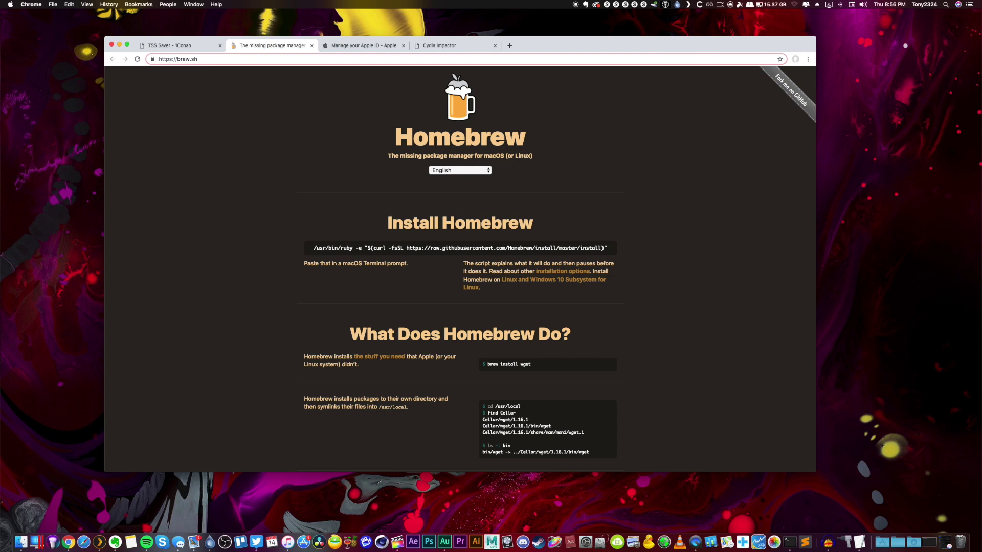
key(super+Tab)
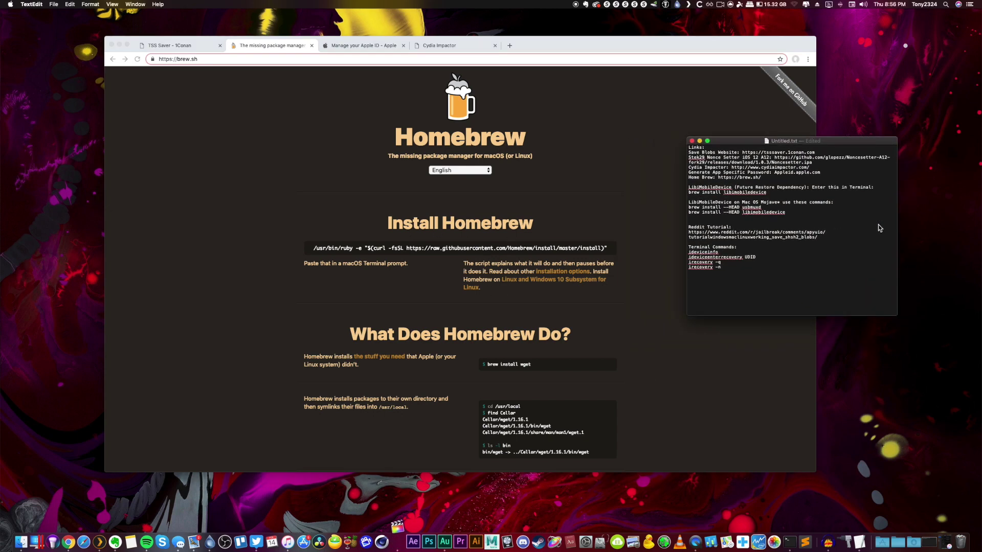
click(714, 218)
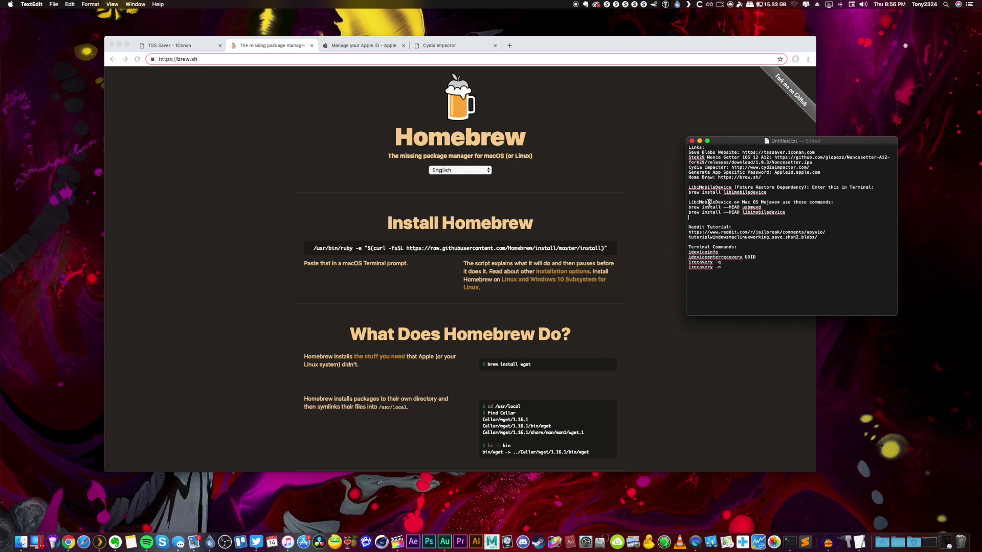
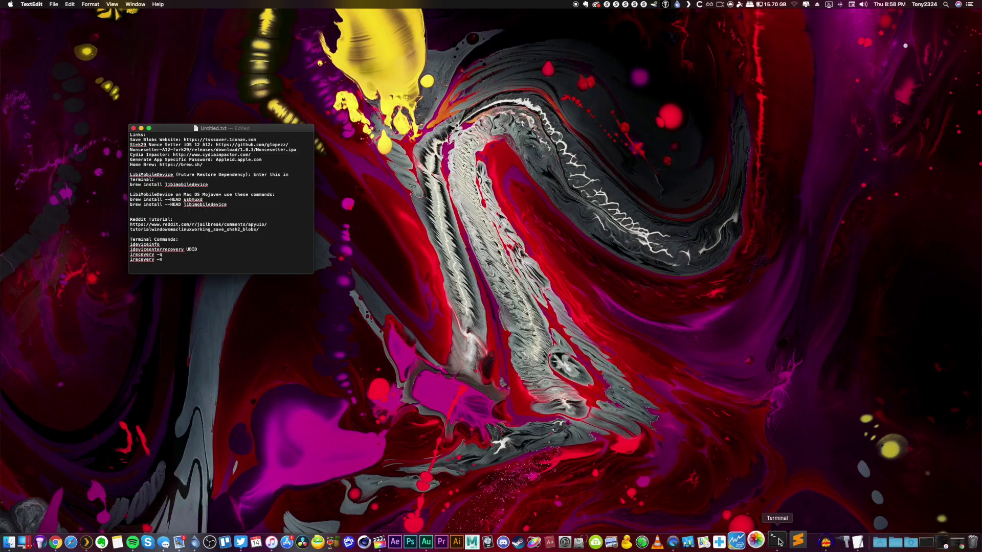
- Restore the Terminal window from the Dock after showing the iPhone XS Max on camera
click(779, 542)
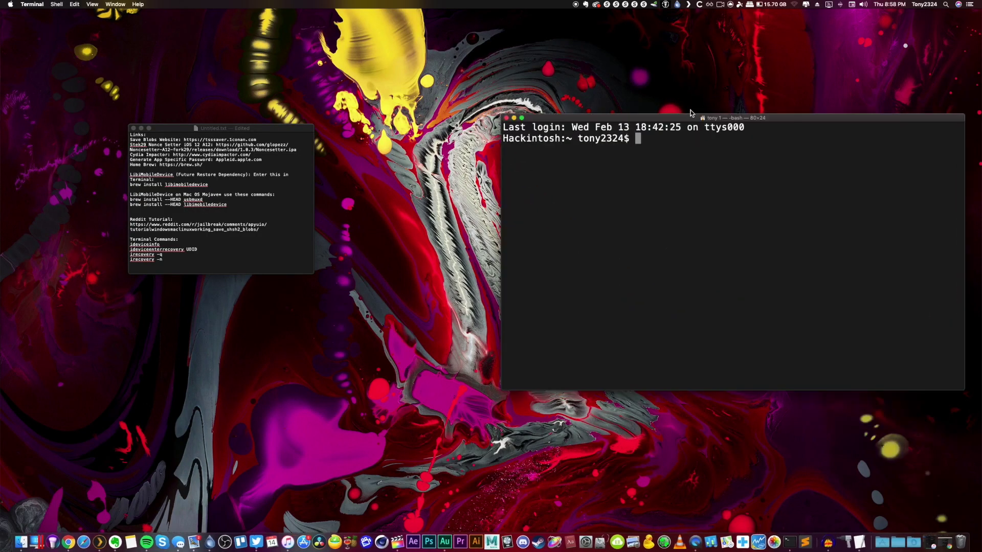
- Run ideviceinfo to list the connected iPhone's device information
drag(685, 118, 566, 100)
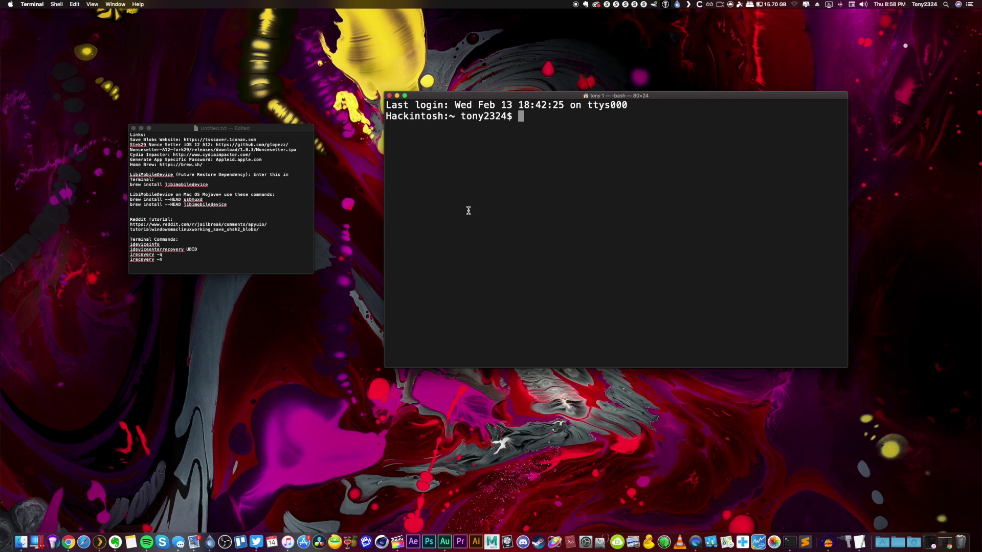
text(ideviceinfo)
key(Return)
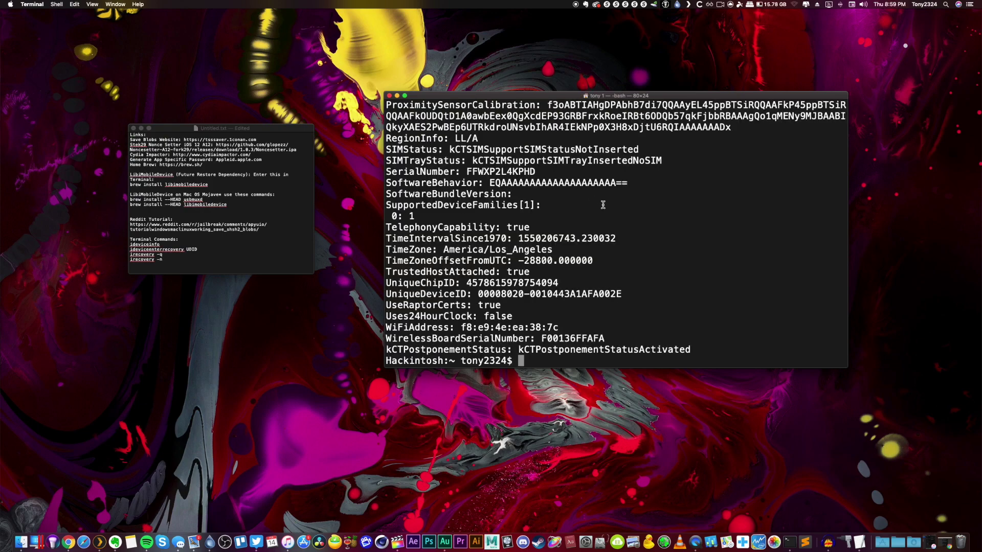
- Shrink the text and enlarge the window, then select the UniqueDeviceID value
key(super+minus)
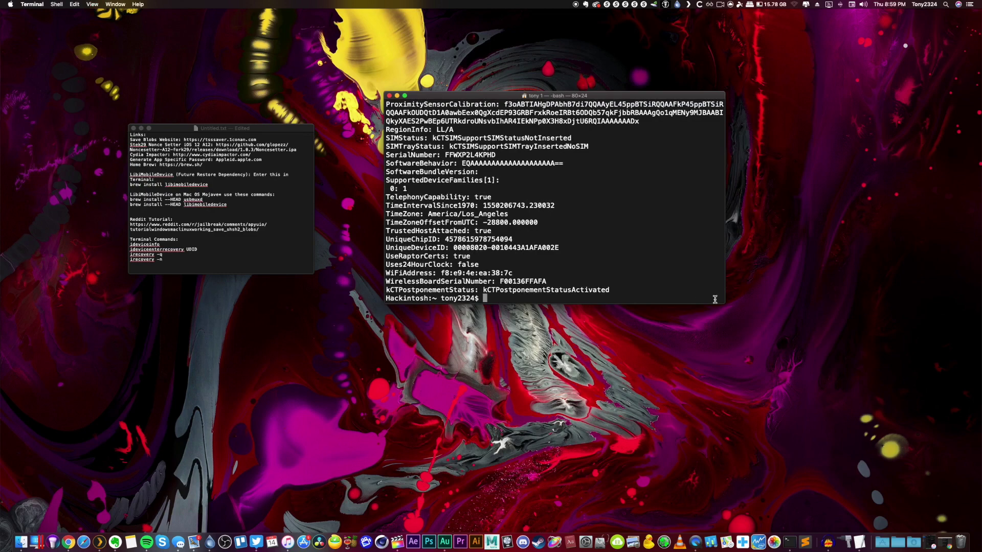
key(super+minus)
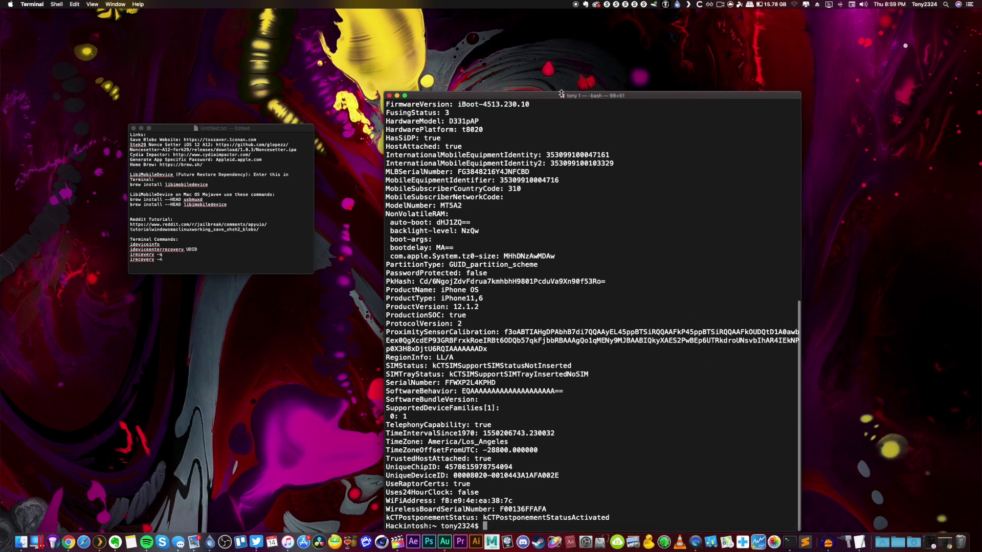
drag(563, 96, 541, 45)
drag(776, 480, 812, 506)
scroll(553, 363, up, 10)
scroll(554, 363, down, 10)
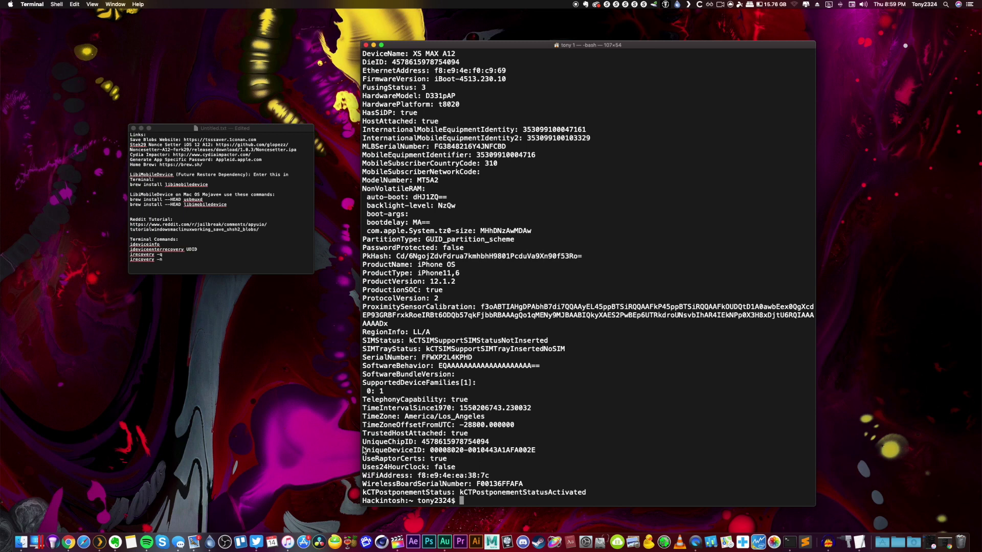
drag(431, 451, 537, 452)
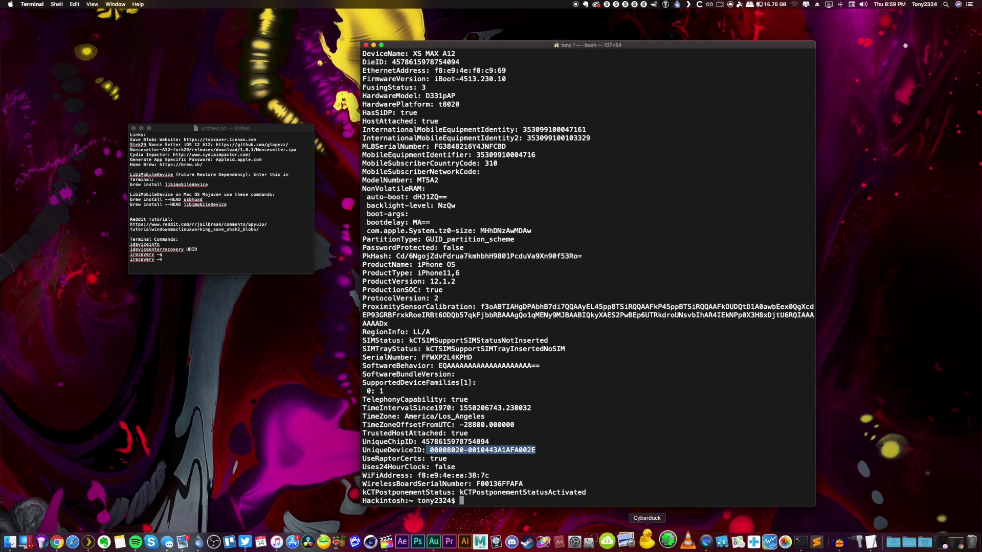
- Open the XS MAX A12 summary in iTunes and cycle the serial field to its UDID
click(276, 541)
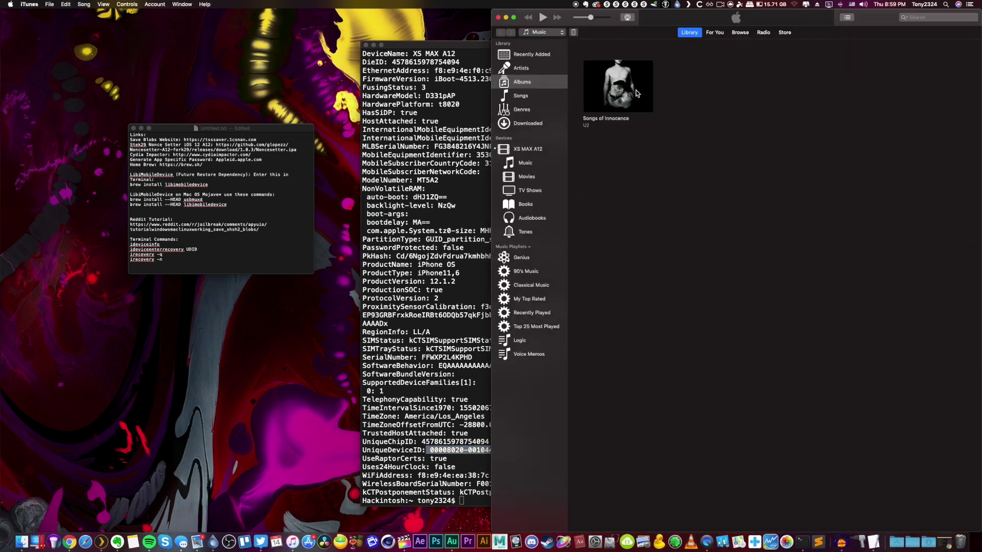
click(574, 32)
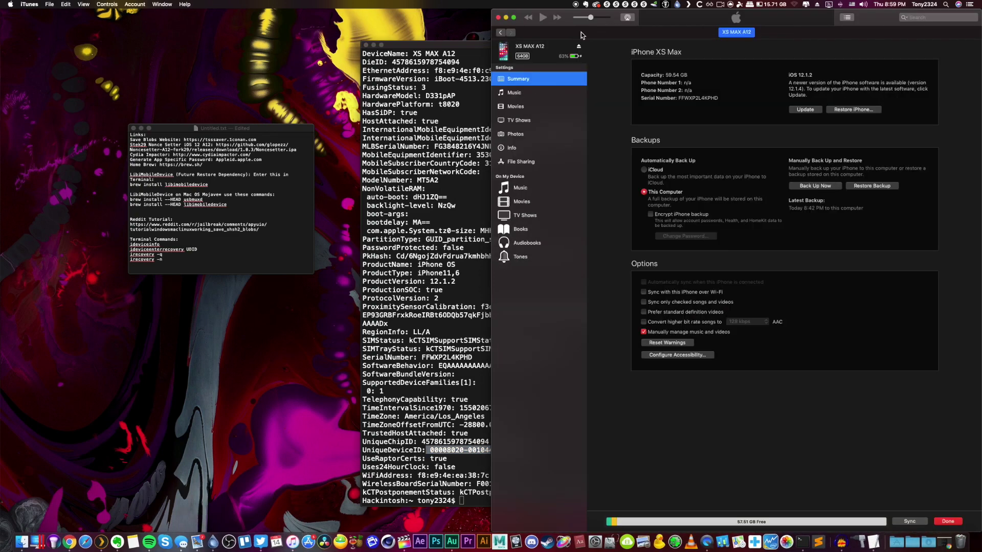
click(686, 98)
click(685, 98)
click(685, 98)
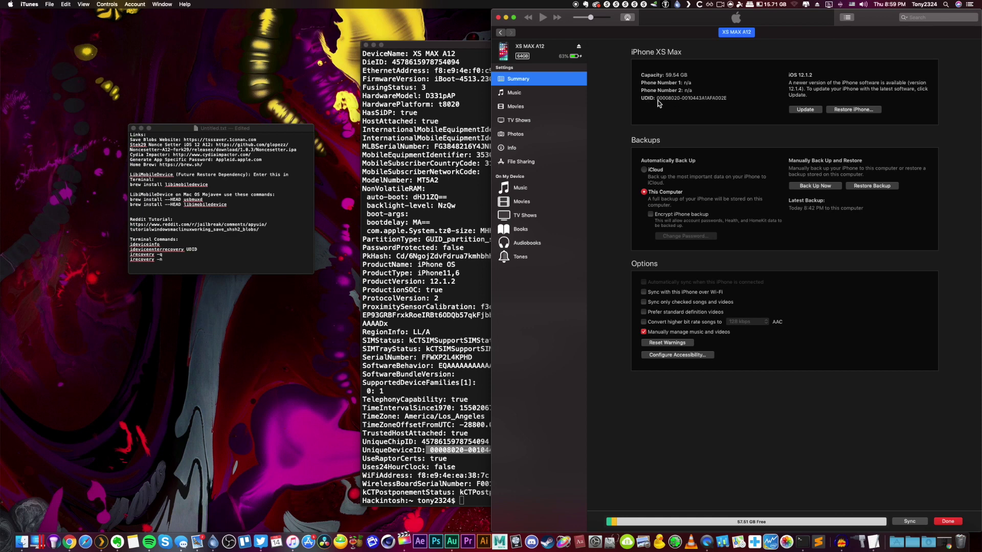
- Reselect the full UniqueDeviceID in Terminal and check the recovery command in the notes
click(450, 394)
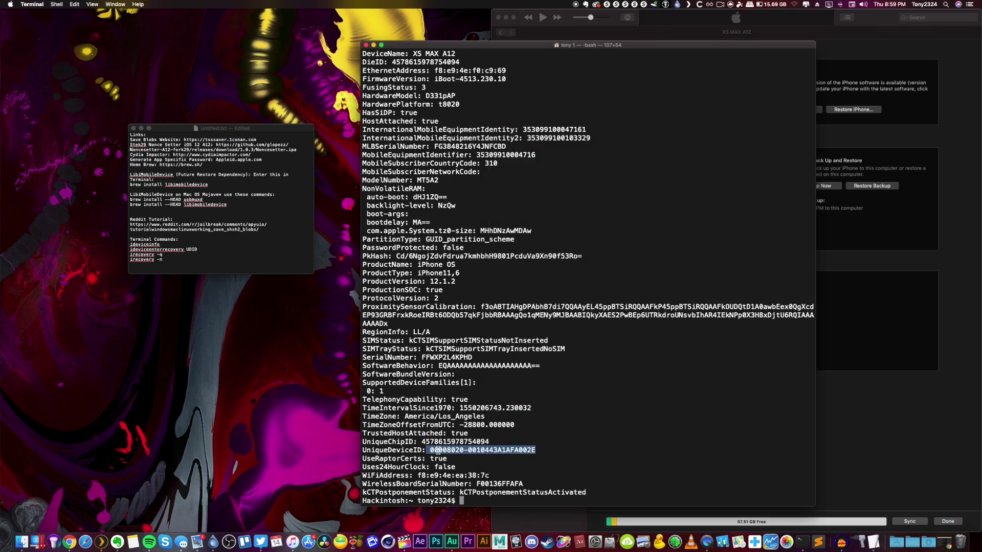
drag(430, 450, 537, 448)
key(super+c)
click(210, 250)
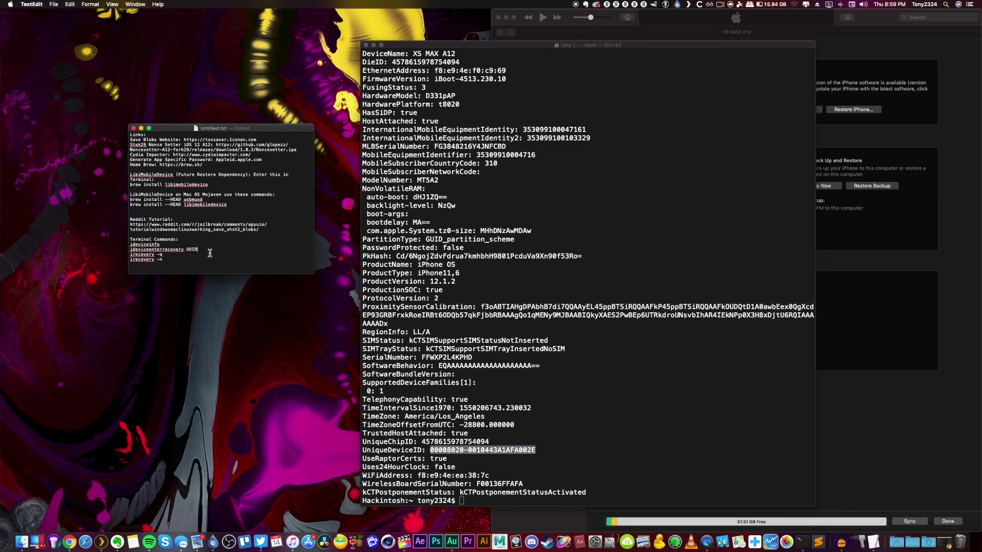
- Run ideviceenterrecovery with the pasted UniqueDeviceID to put the iPhone into recovery mode
click(563, 445)
text(ide)
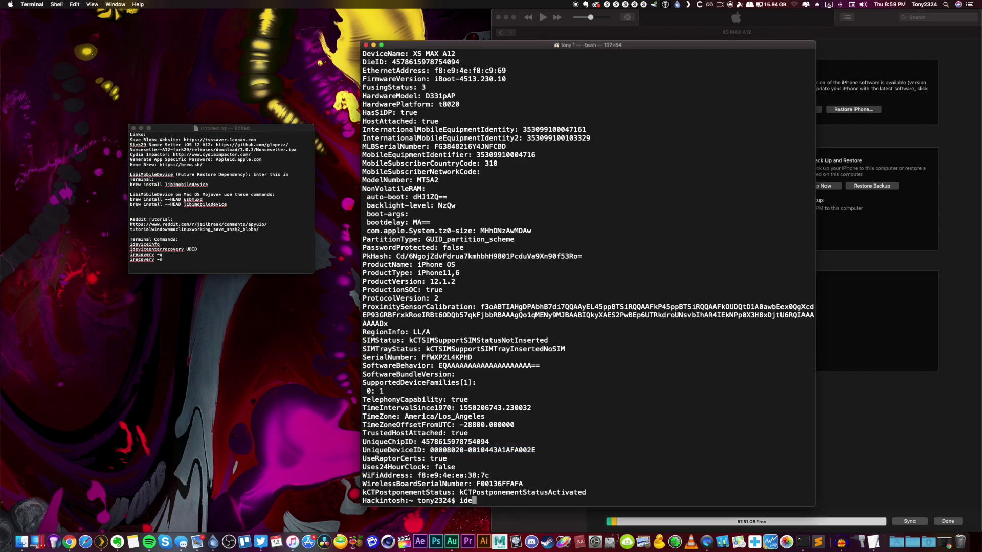
text(viceenterrecovery)
key(super+v)
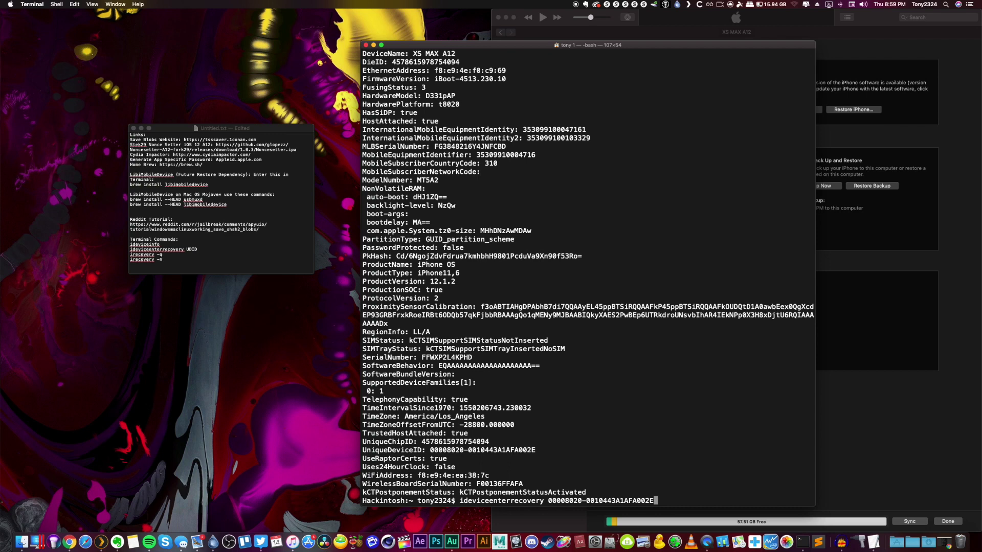
key(Return)
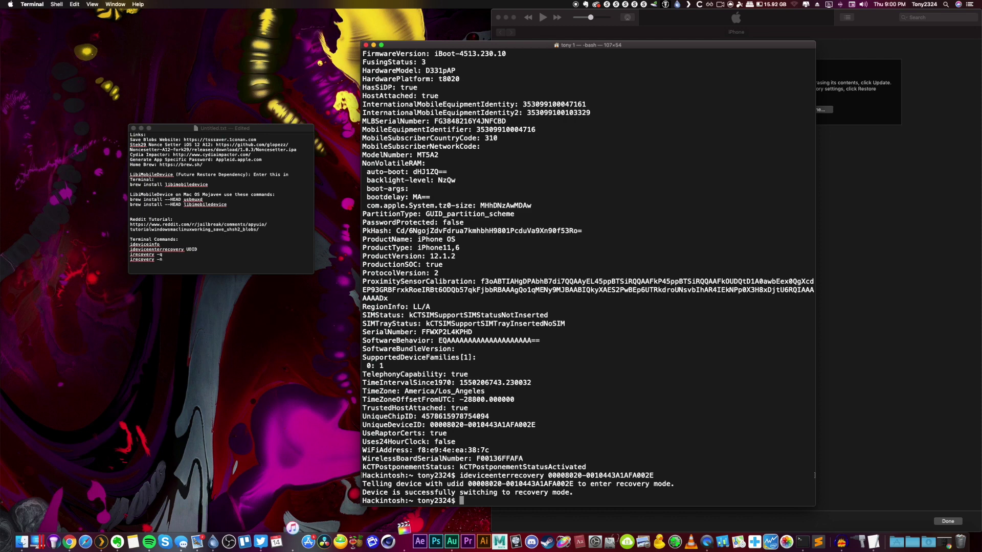
click(215, 255)
key(super+n)
drag(284, 61, 278, 320)
text(generator:)
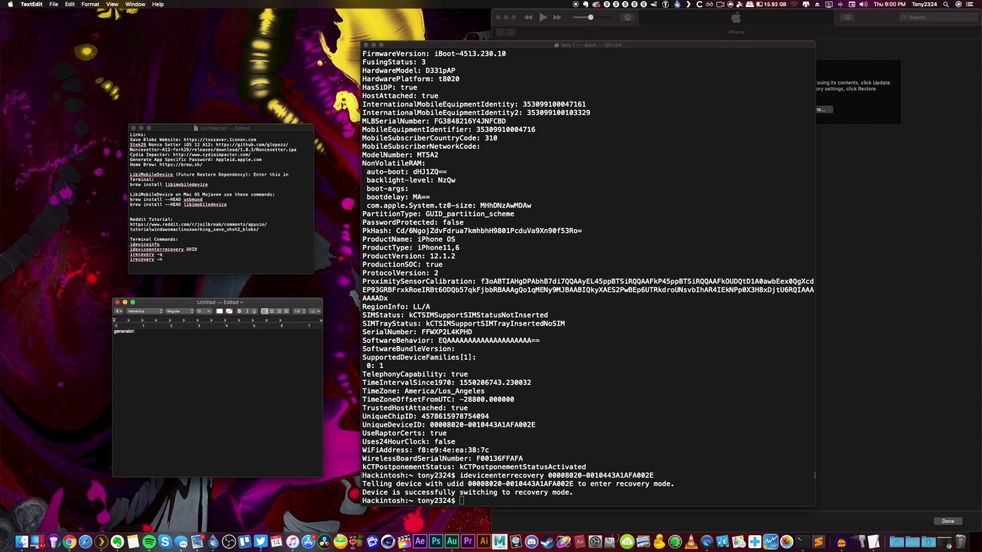
text( 0x)
text(nce:)
key(Return)
click(815, 475)
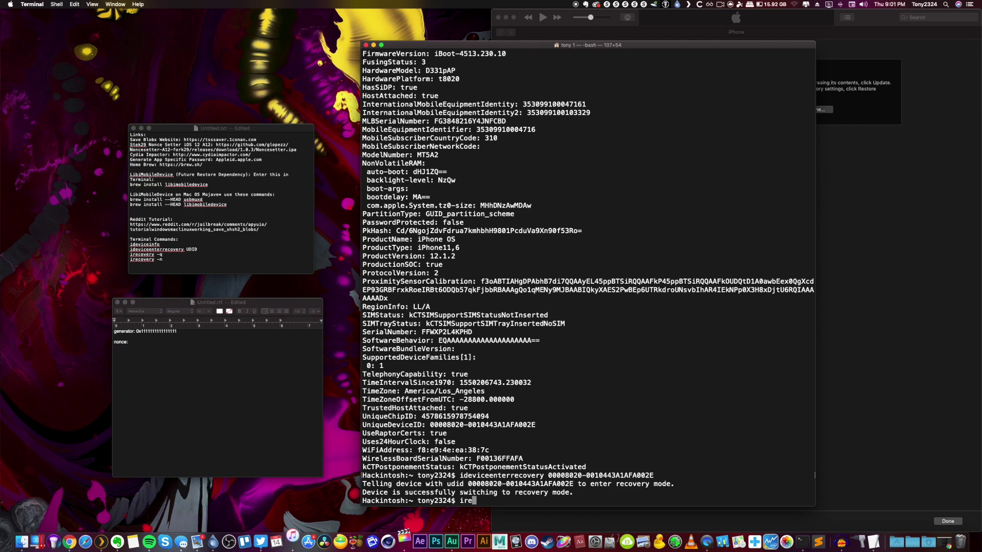
- Query the recovery-mode iPhone with irecovery -q and paste its NONC value under nonce:
text(ireco)
key(Tab)
text(-q)
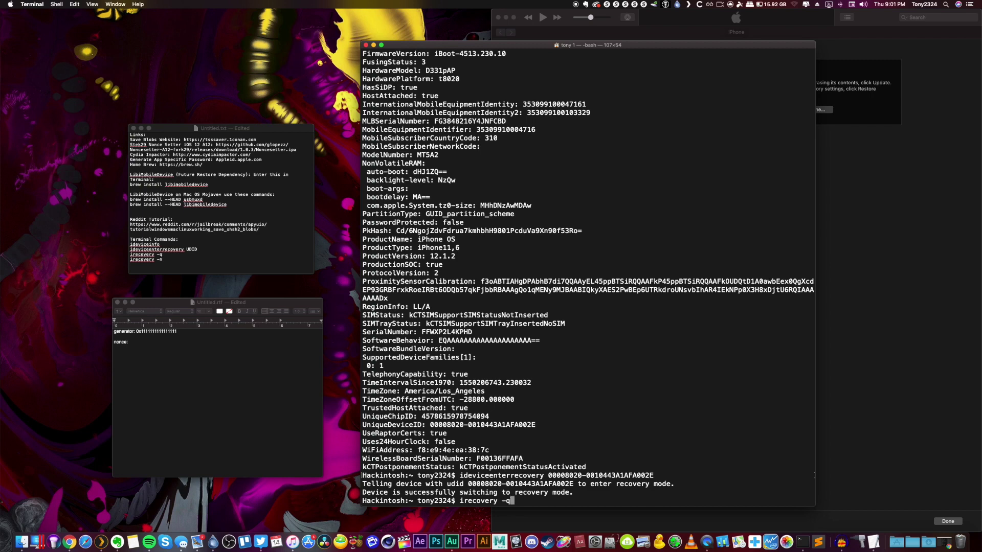
key(Return)
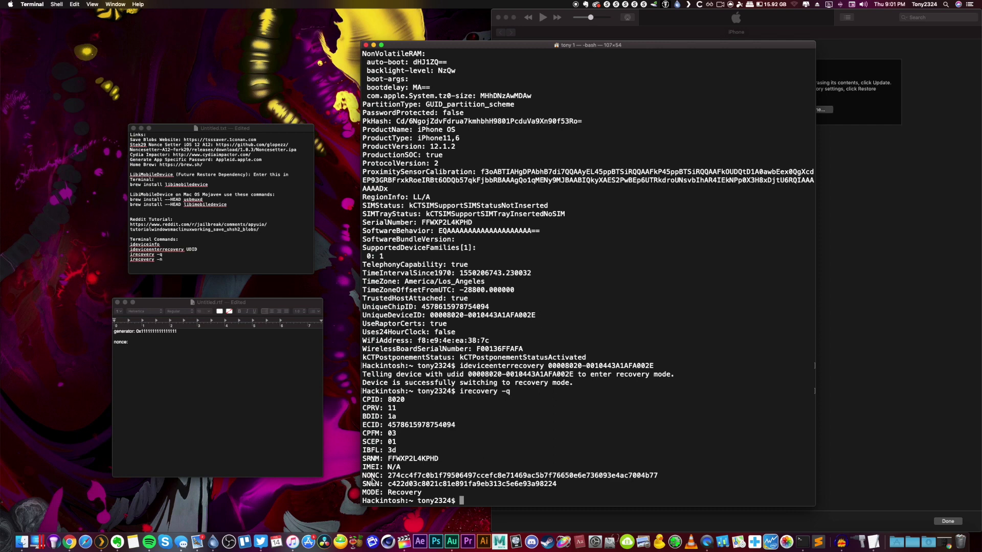
double_click(412, 477)
key(super+c)
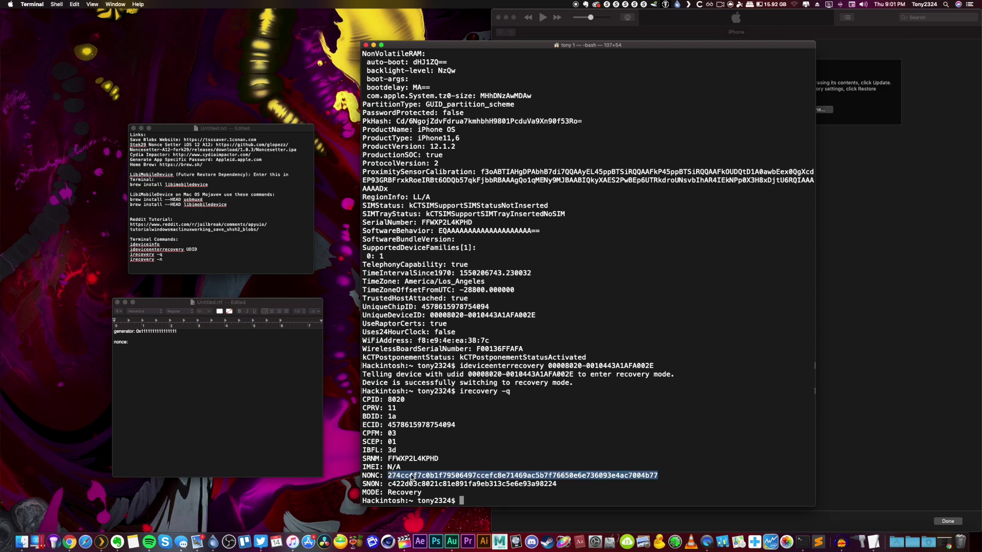
click(176, 412)
key(super+v)
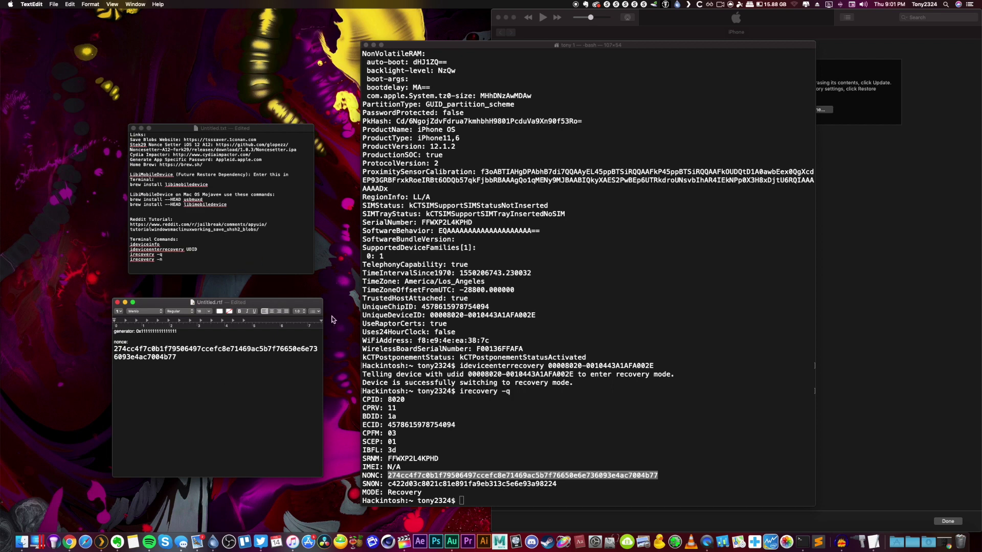
click(472, 445)
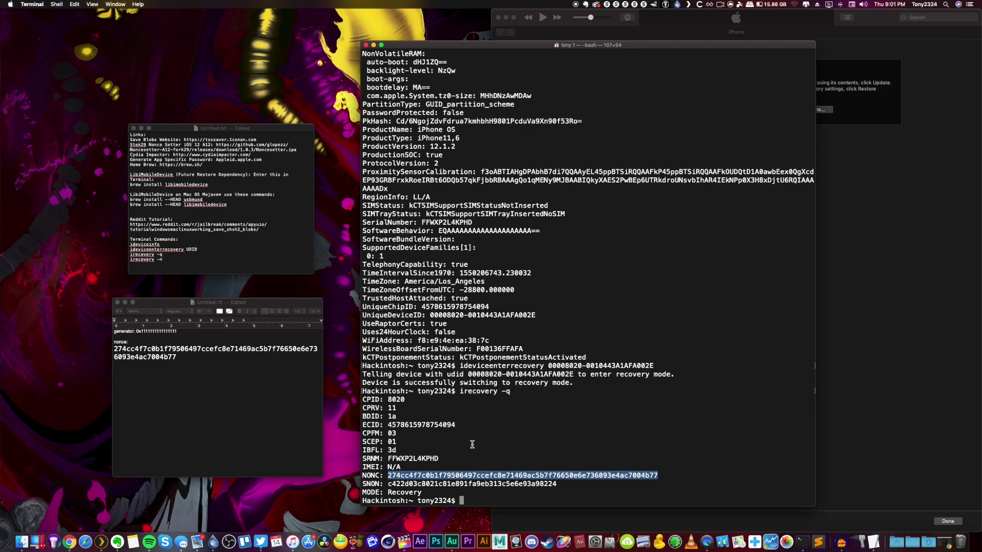
- Run irecovery -n to boot the iPhone normally, then cancel the iTunes update prompt
text(irecovery -n)
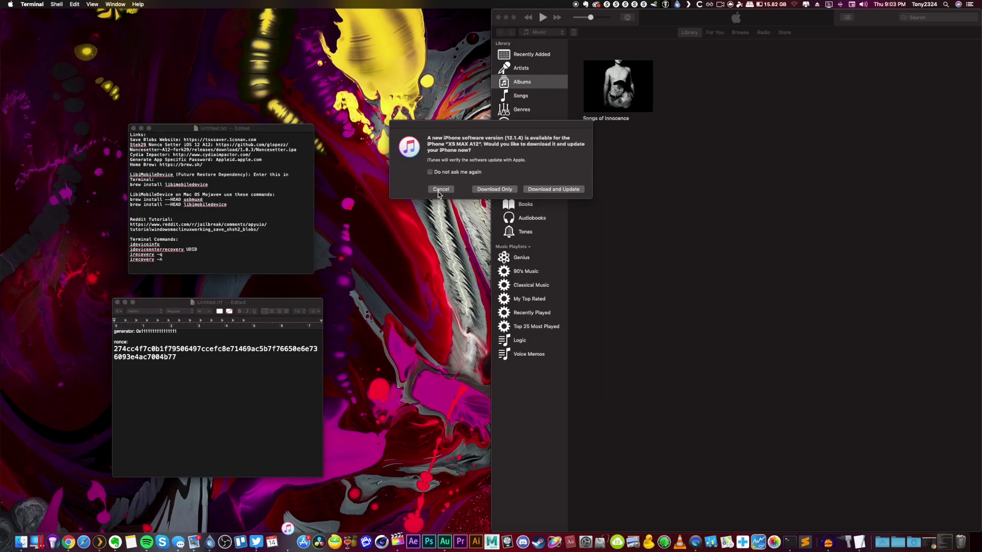
click(440, 190)
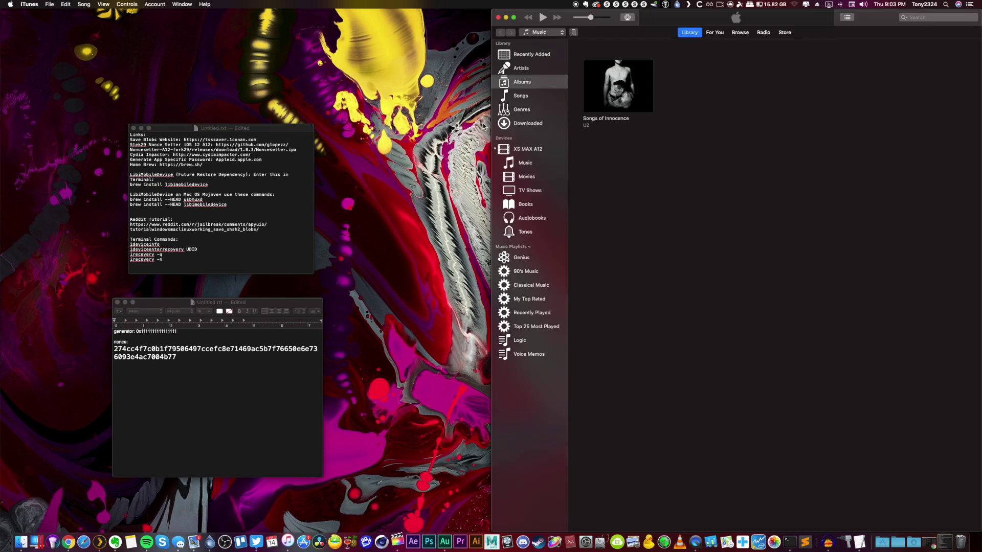
- Minimize iTunes and the links note, position the nonce note, and bring up TSS Saver
click(505, 17)
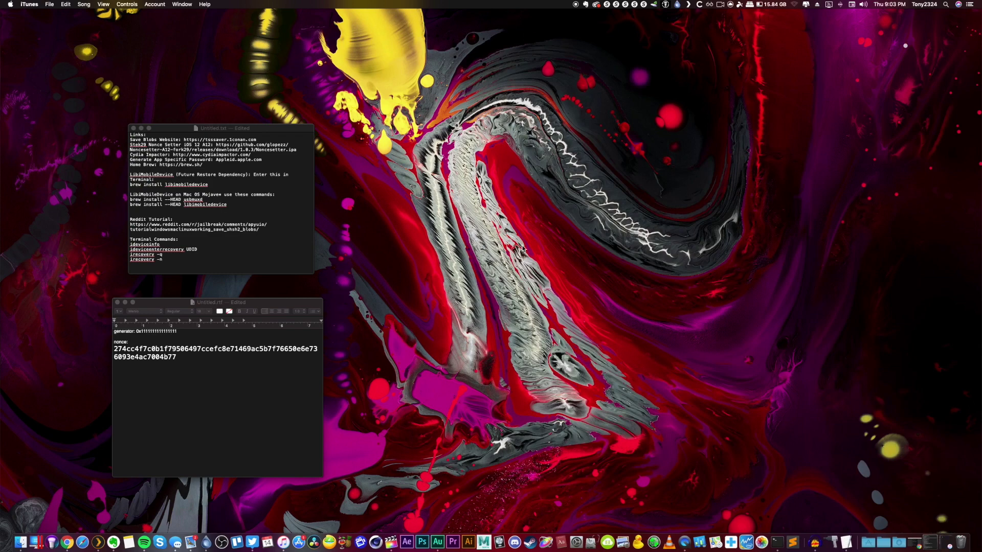
drag(259, 302, 878, 134)
click(141, 128)
click(66, 542)
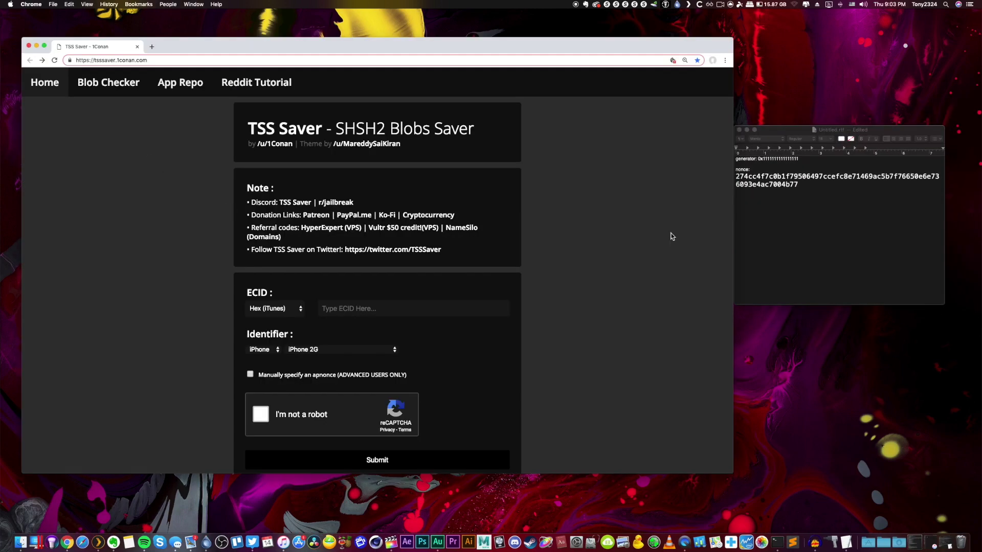
drag(879, 134, 890, 134)
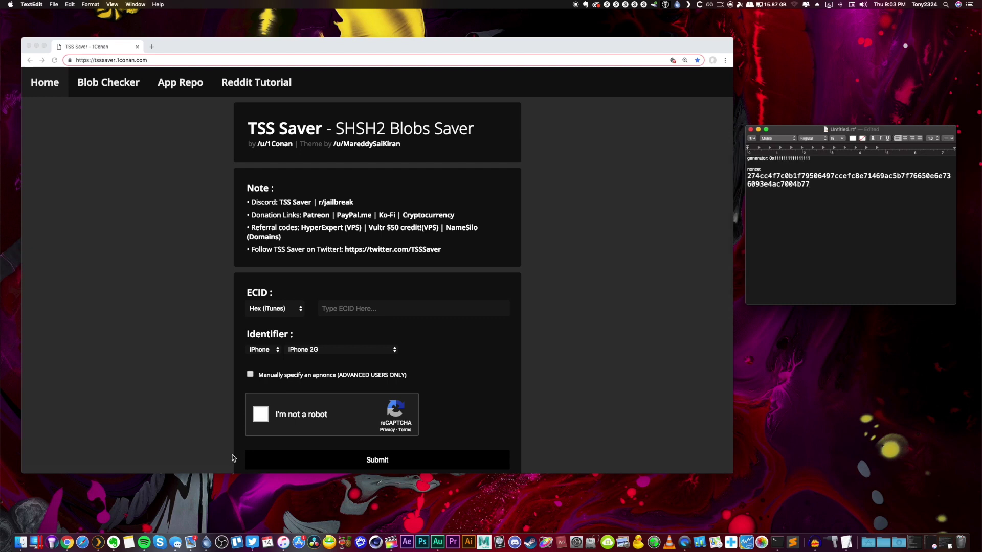
click(283, 542)
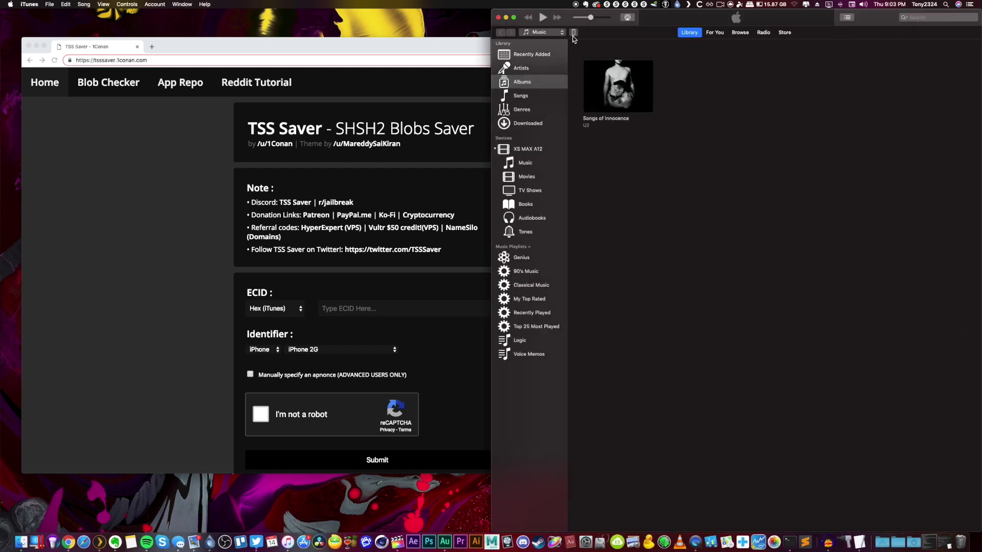
- Copy the iPhone's ECID from the iTunes summary into TSS Saver's ECID field
click(573, 32)
click(669, 101)
click(667, 101)
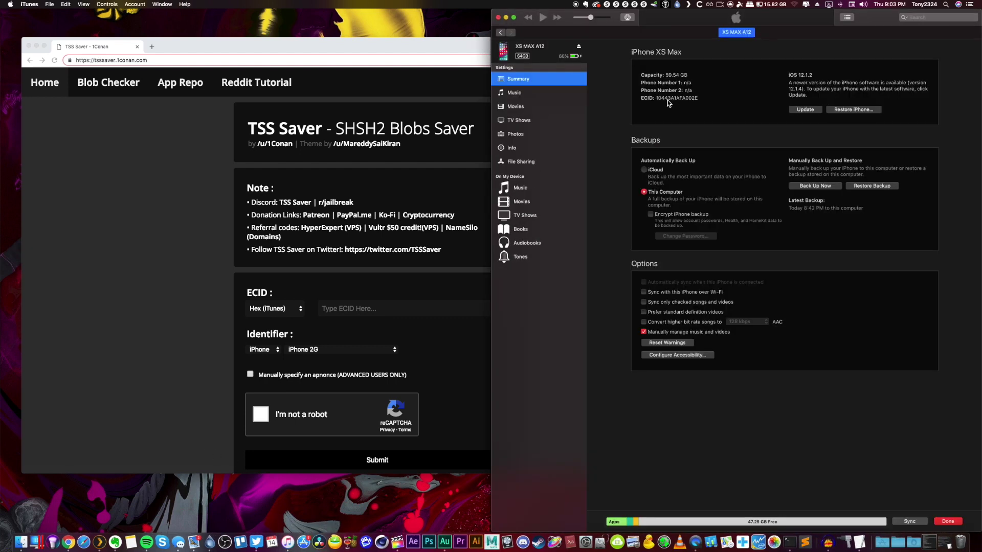
right_click(669, 99)
click(688, 101)
click(506, 17)
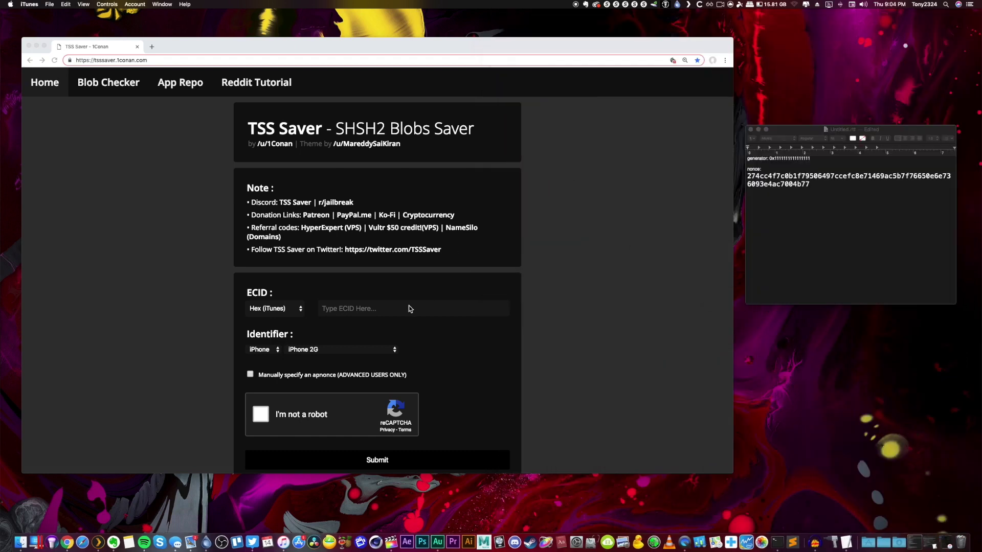
click(394, 310)
text(10443A1AFA002E)
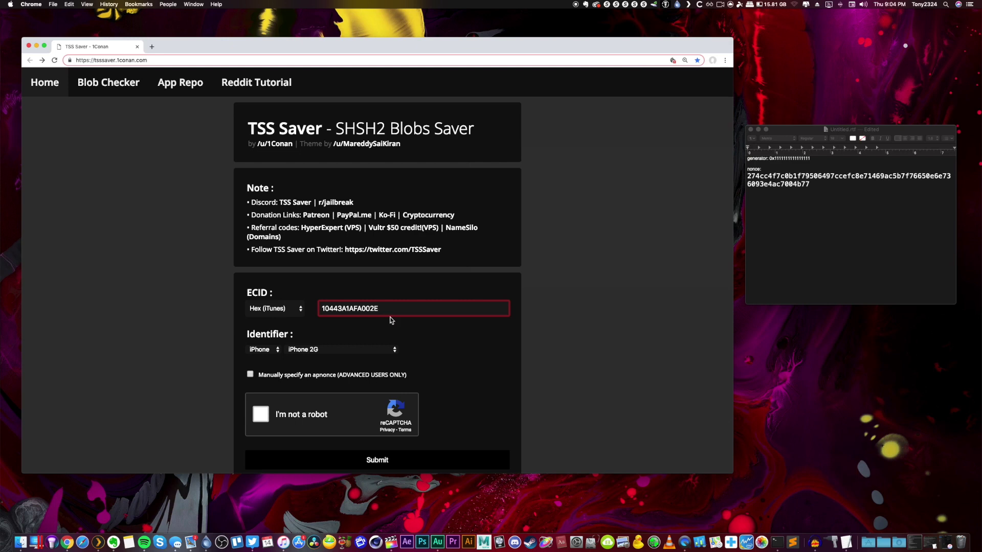
- Set the TSS Saver identifier to iPhone XS Max (iPhone11,6)
scroll(393, 314, down, 3)
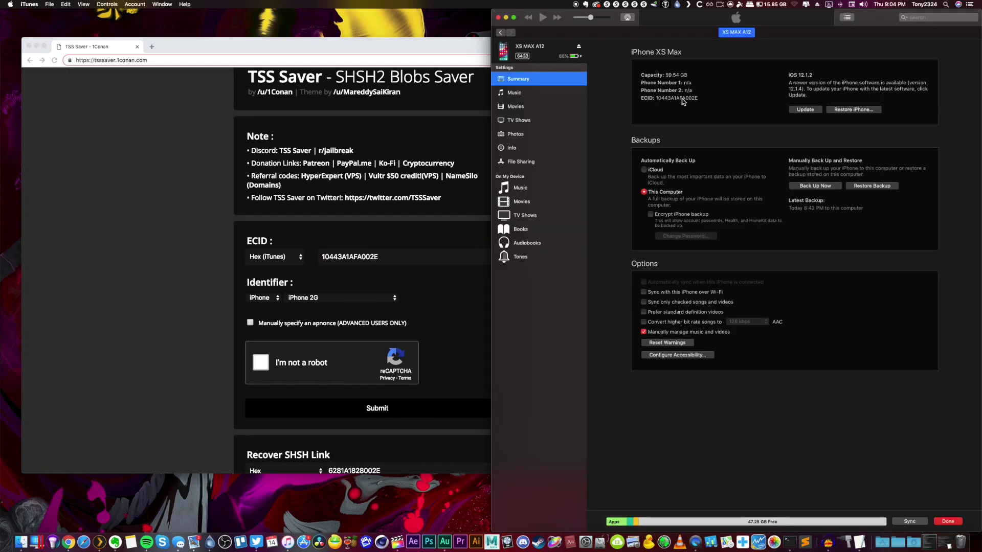
click(681, 99)
click(463, 288)
click(381, 296)
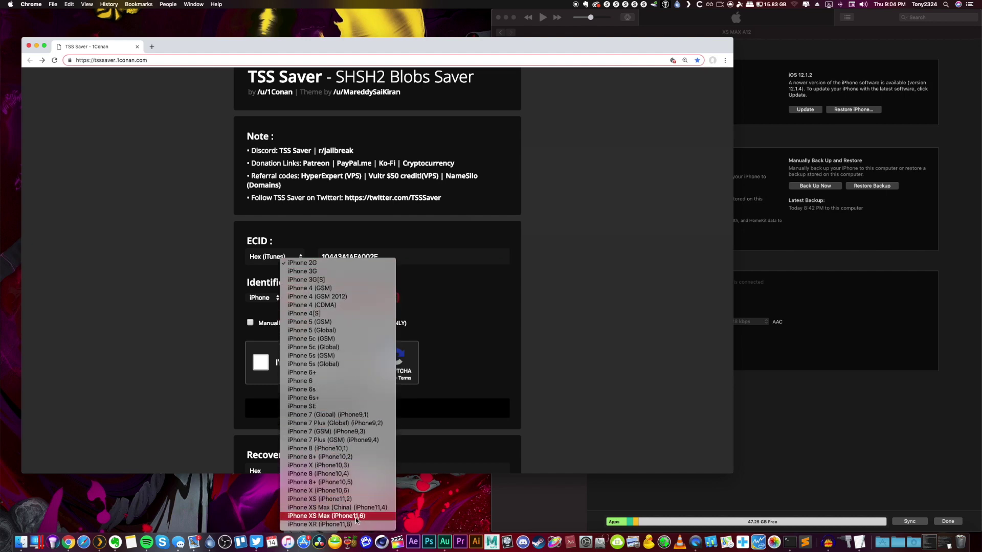
click(355, 517)
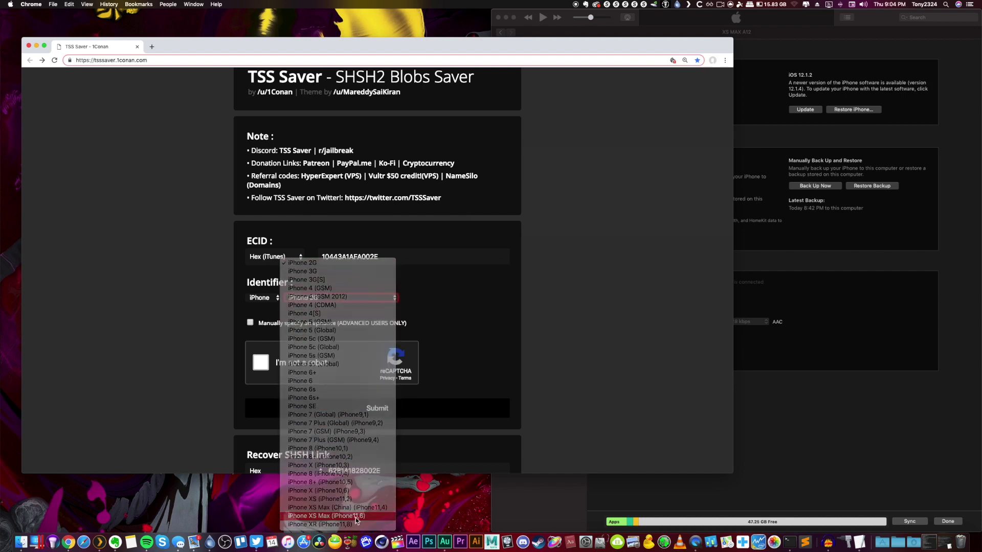
click(506, 18)
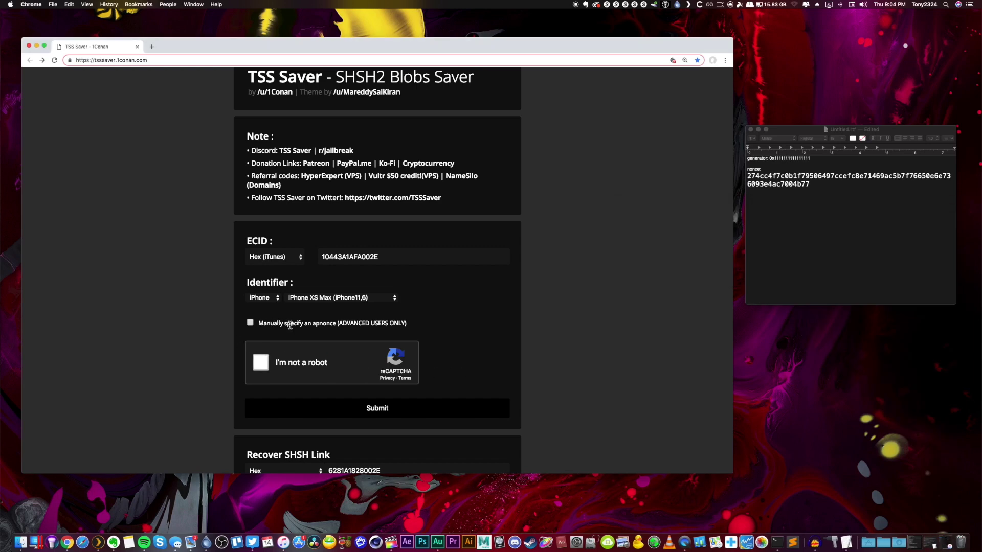
- Enable manual apnonce and paste the recorded nonce from TextEdit into the Apnonce field
click(250, 323)
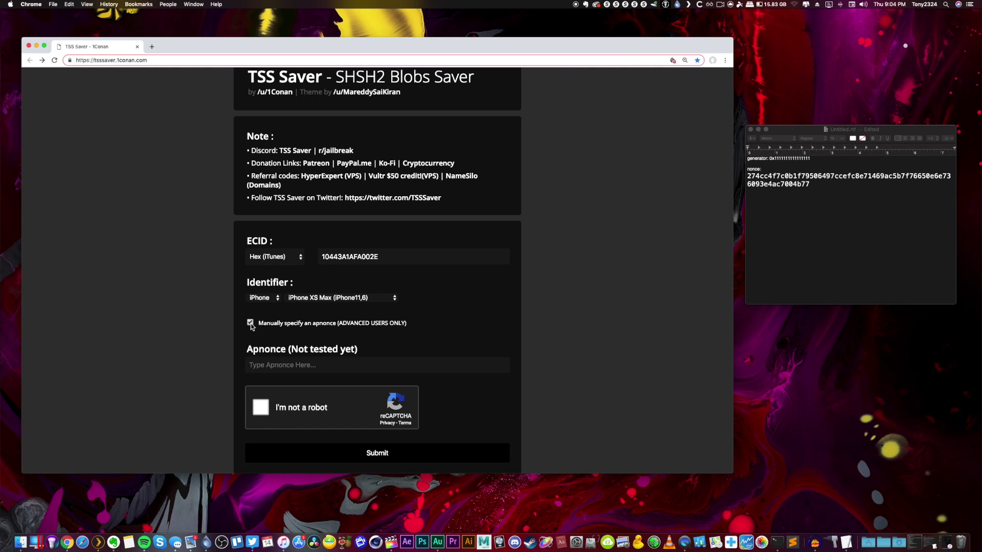
click(794, 191)
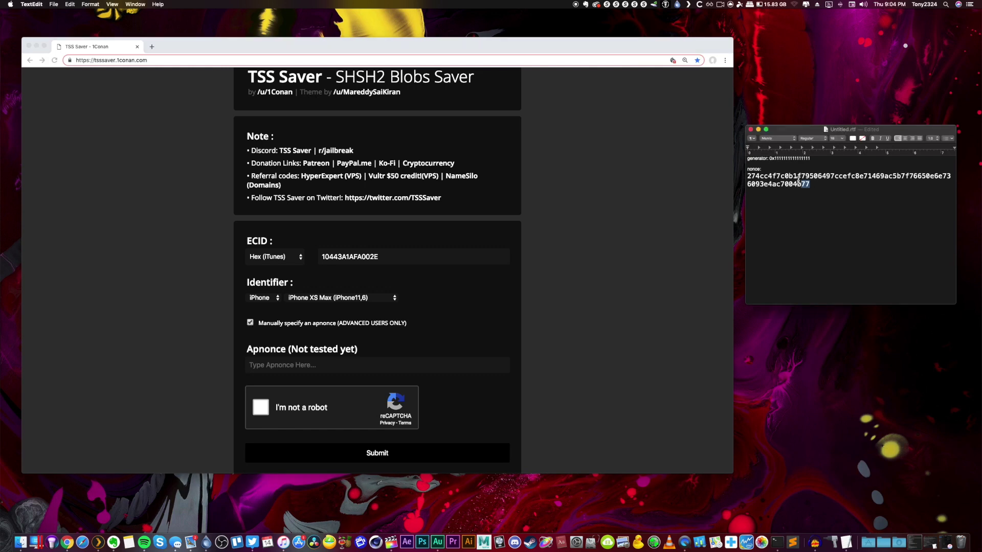
drag(811, 185, 748, 177)
key(super+c)
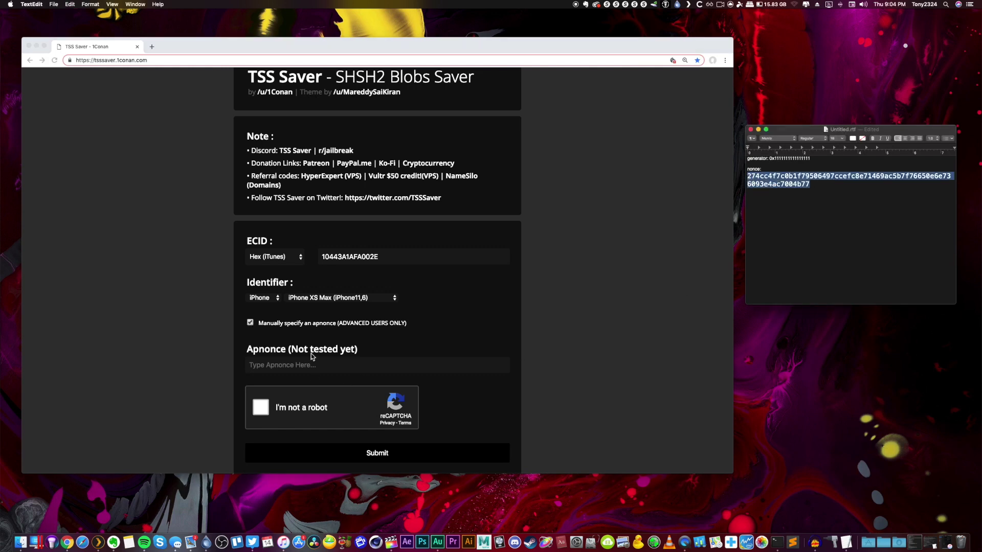
click(310, 366)
key(super+v)
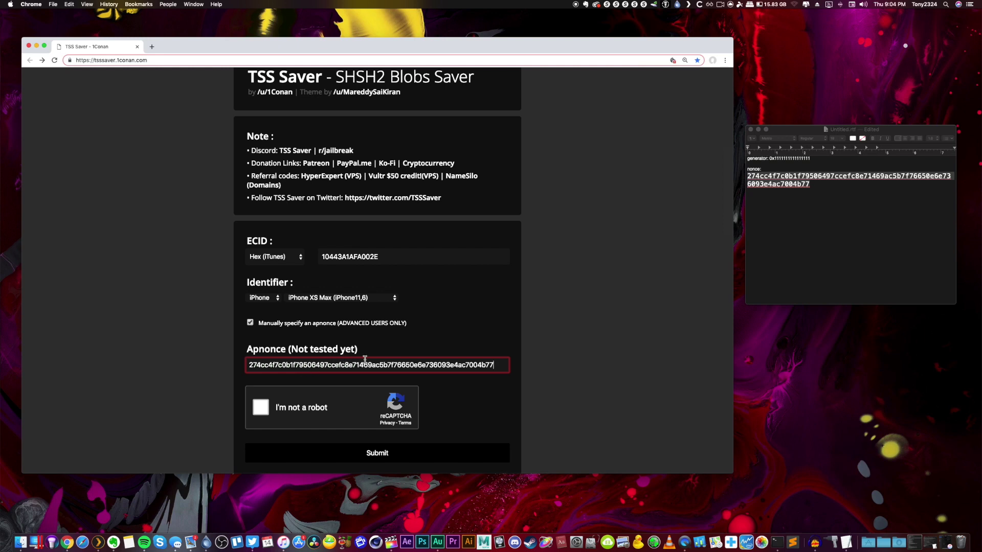
- Solve the car-tile reCAPTCHA and submit the form
scroll(505, 357, down, 3)
click(260, 362)
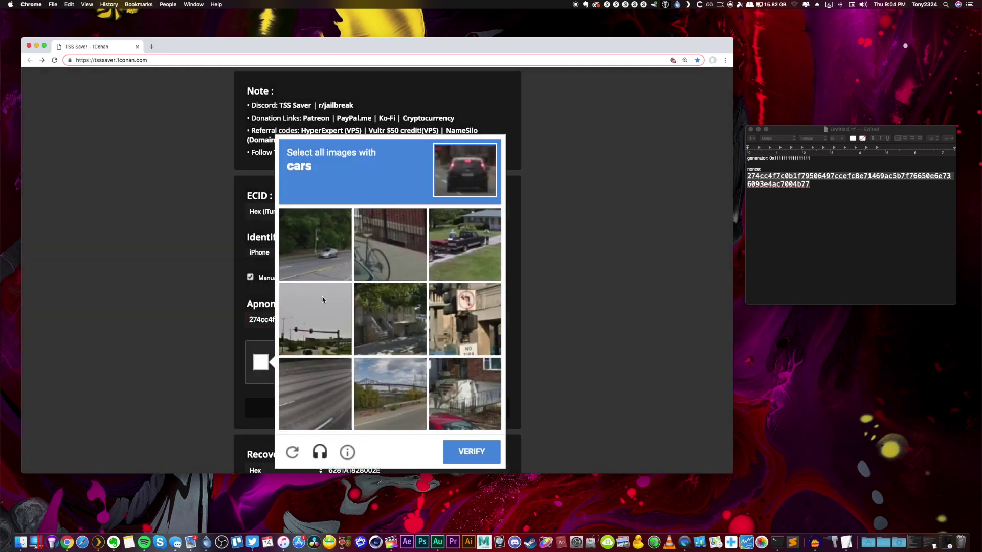
click(307, 251)
click(470, 242)
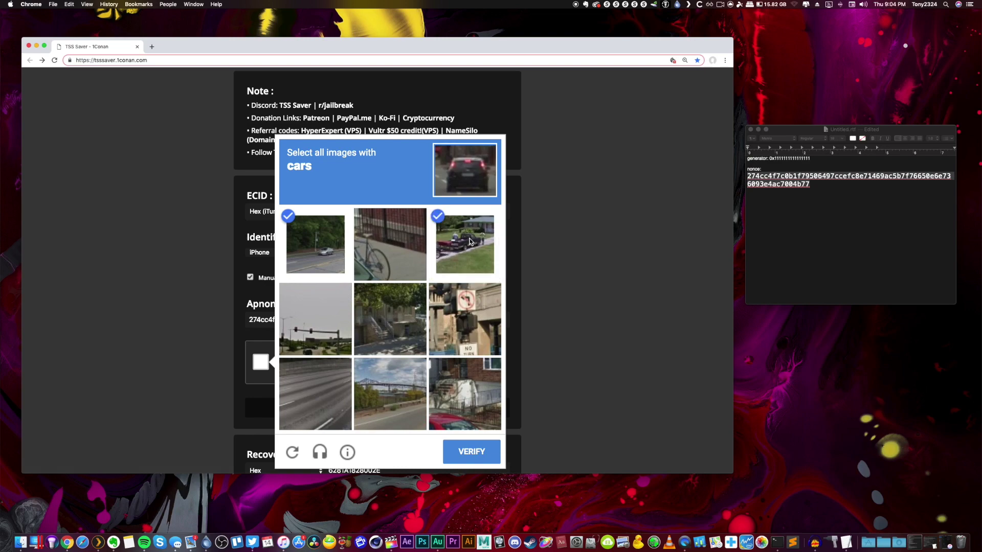
click(475, 366)
click(480, 460)
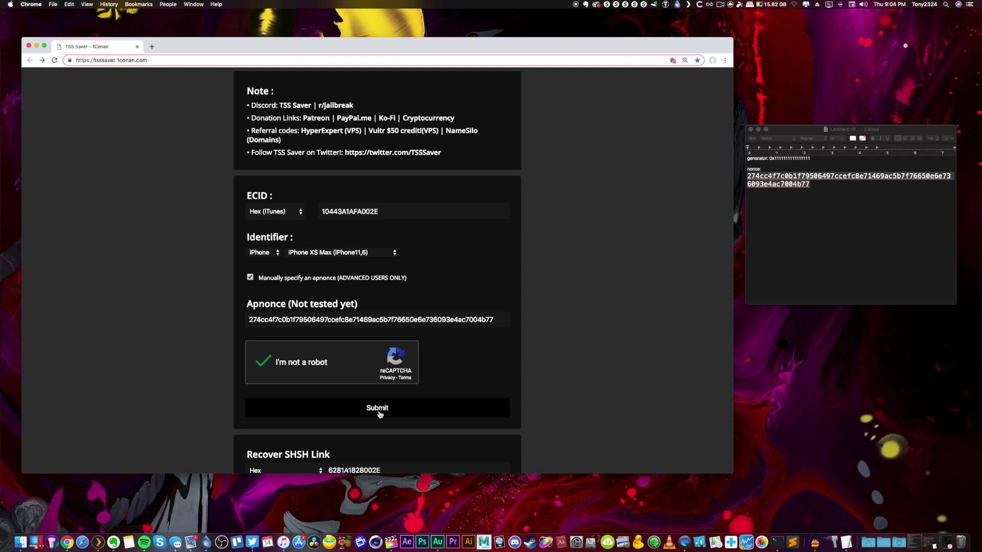
click(379, 413)
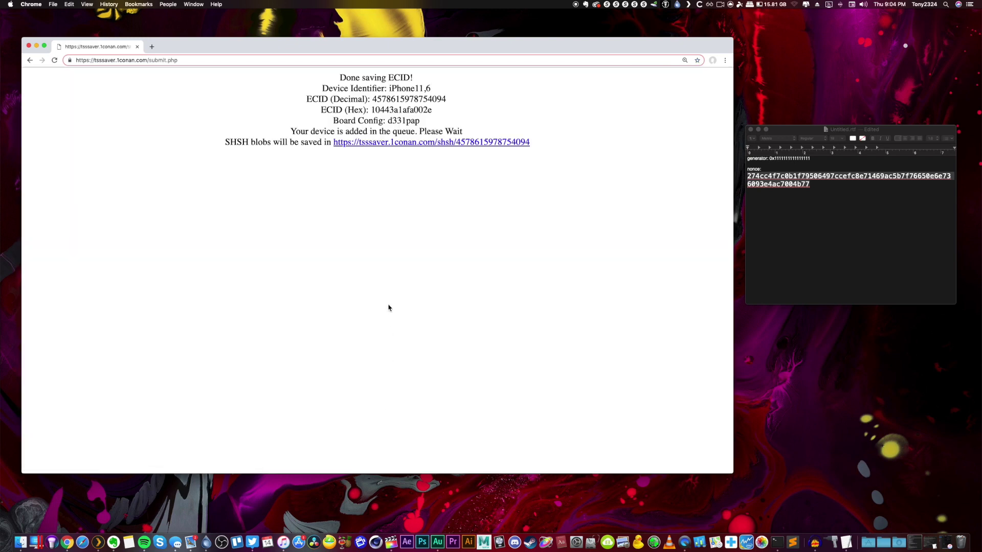
click(380, 147)
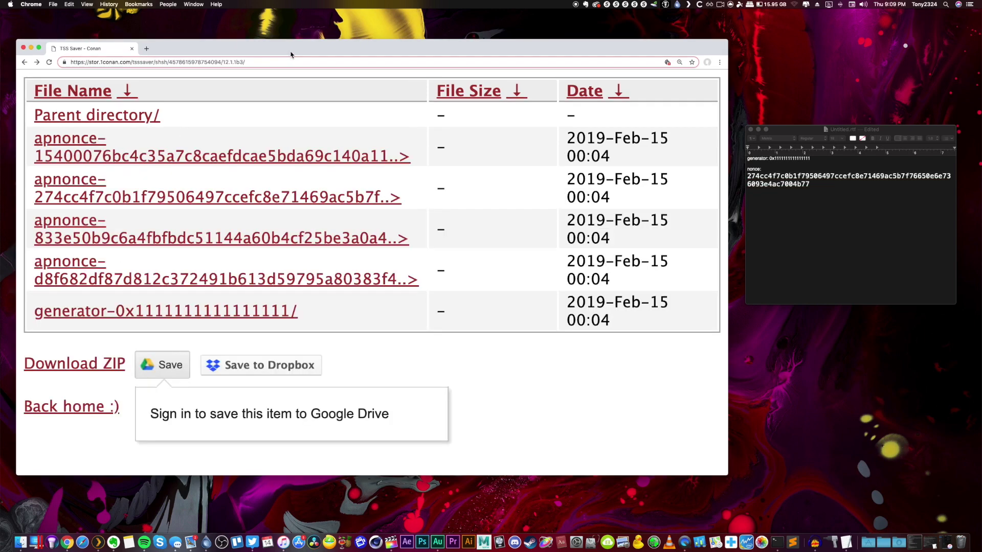
click(834, 224)
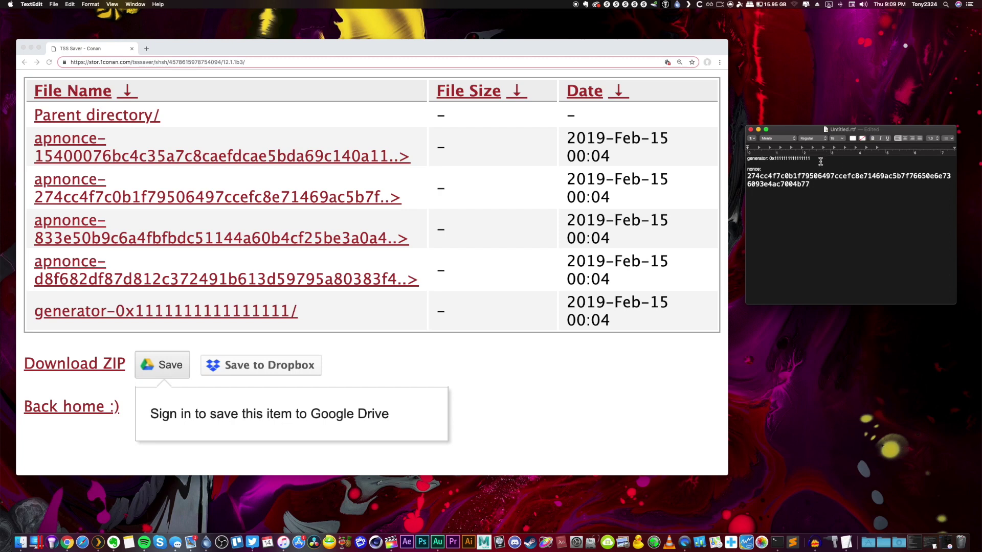
drag(818, 160, 744, 159)
click(755, 159)
double_click(784, 159)
click(793, 160)
drag(826, 187, 745, 179)
click(775, 183)
click(784, 160)
double_click(779, 159)
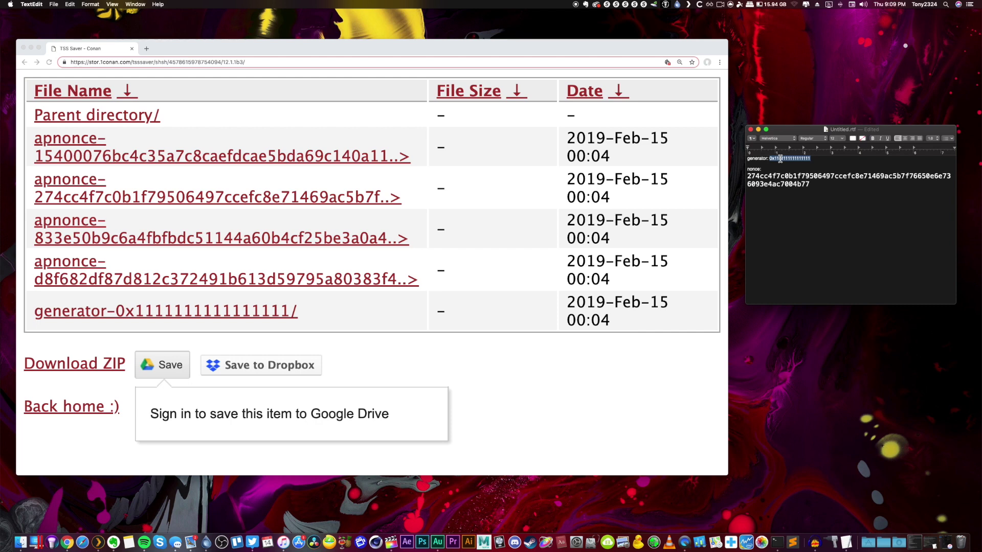
click(838, 163)
click(799, 180)
click(820, 185)
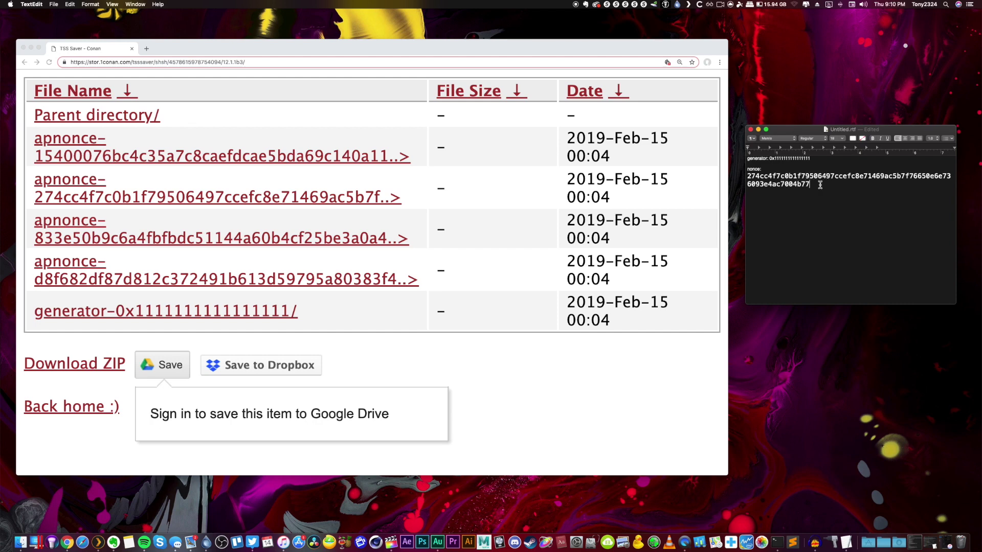
click(24, 63)
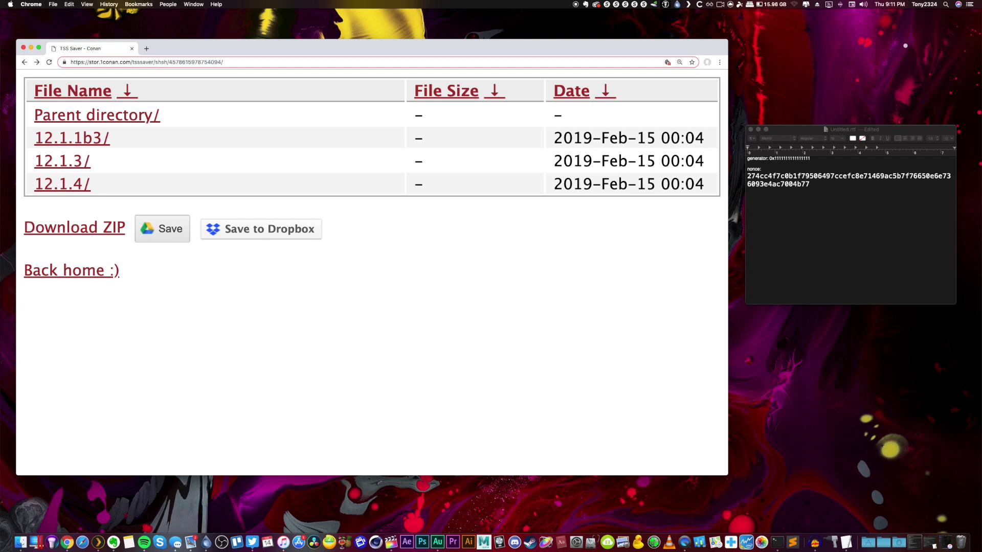
click(856, 228)
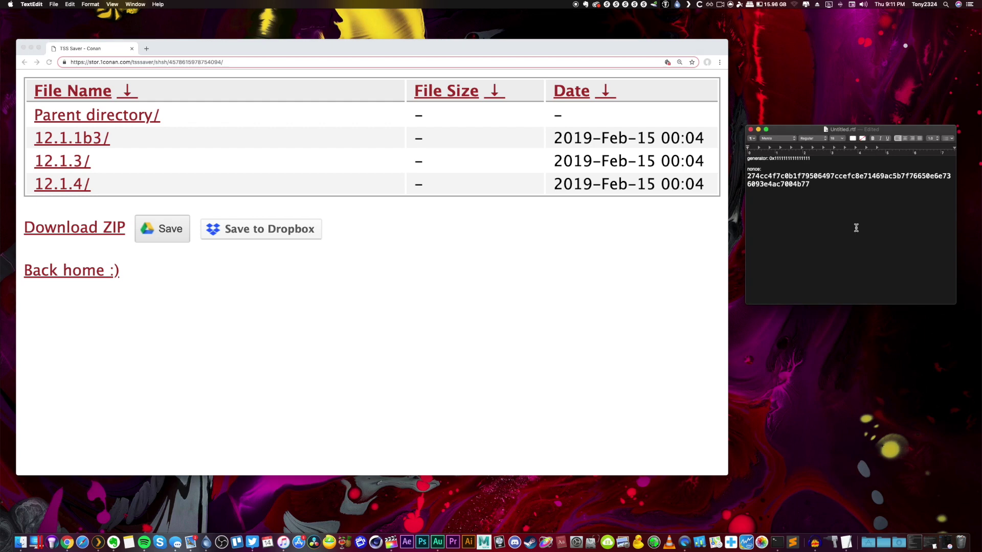